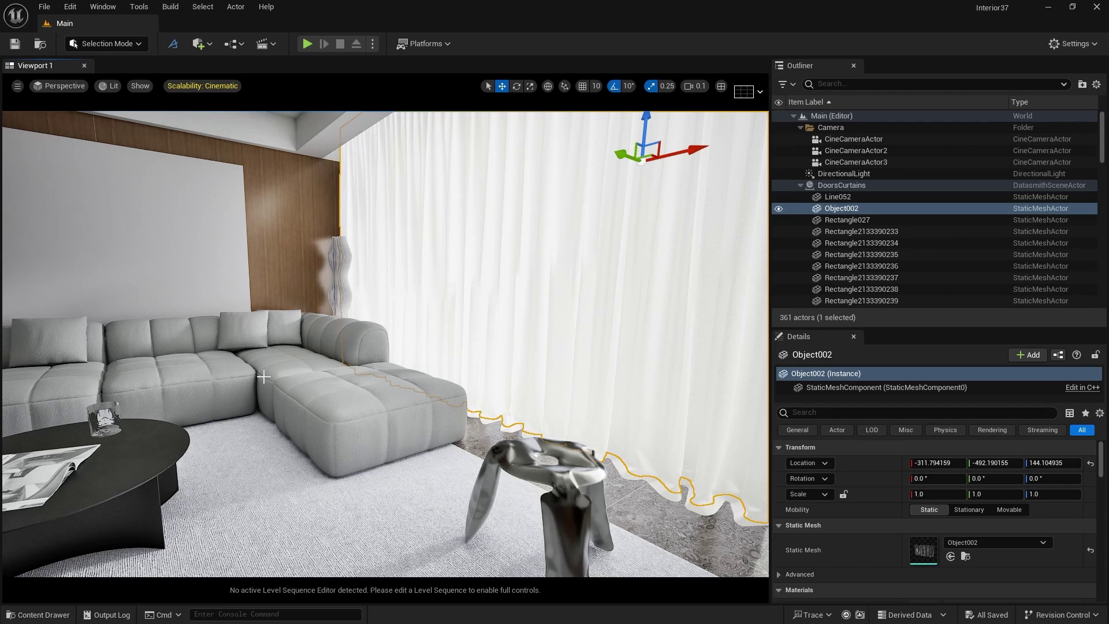
- Create a new material asset named M_Curtain in the Content Drawer
click(40, 615)
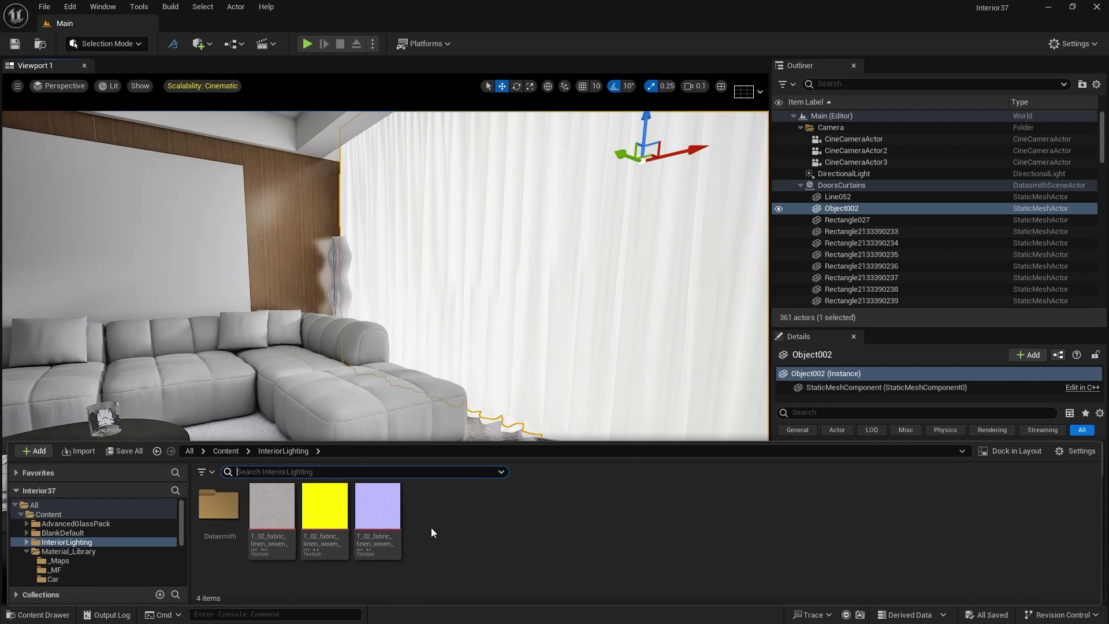
right_click(492, 531)
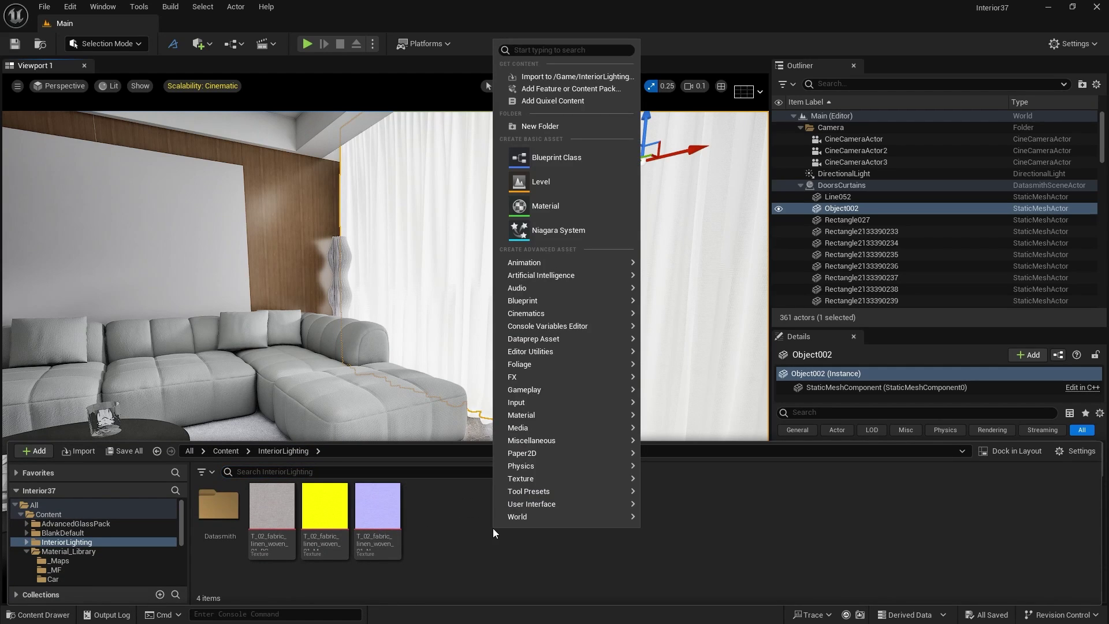
click(548, 210)
text(M_Mas)
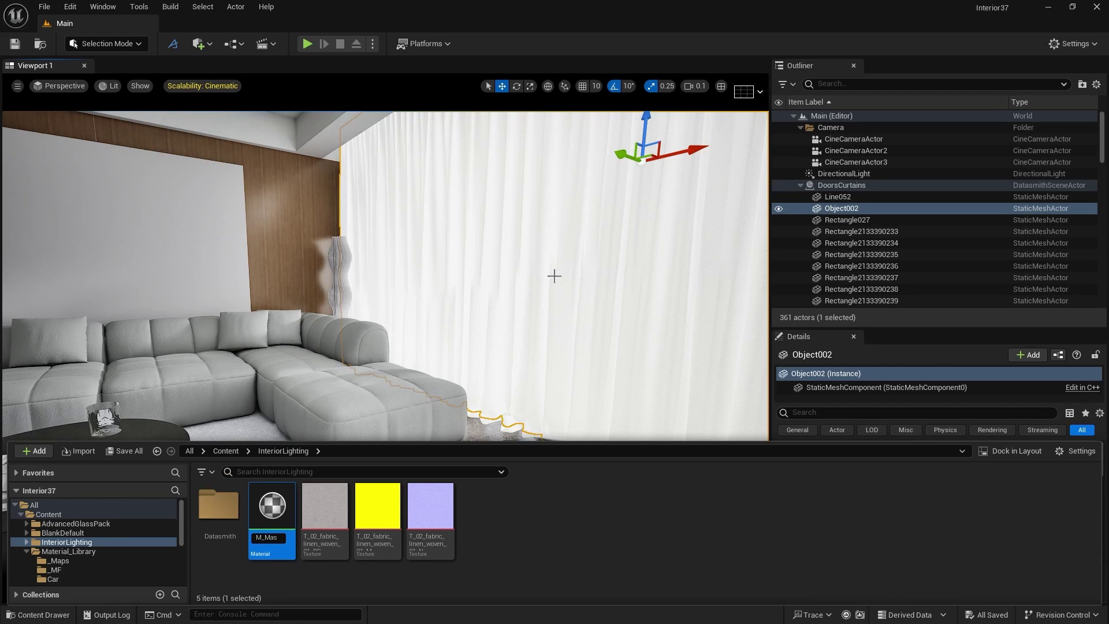
key(BackSpace)
key(BackSpace)
key(BackSpace)
text(Curtain)
key(Return)
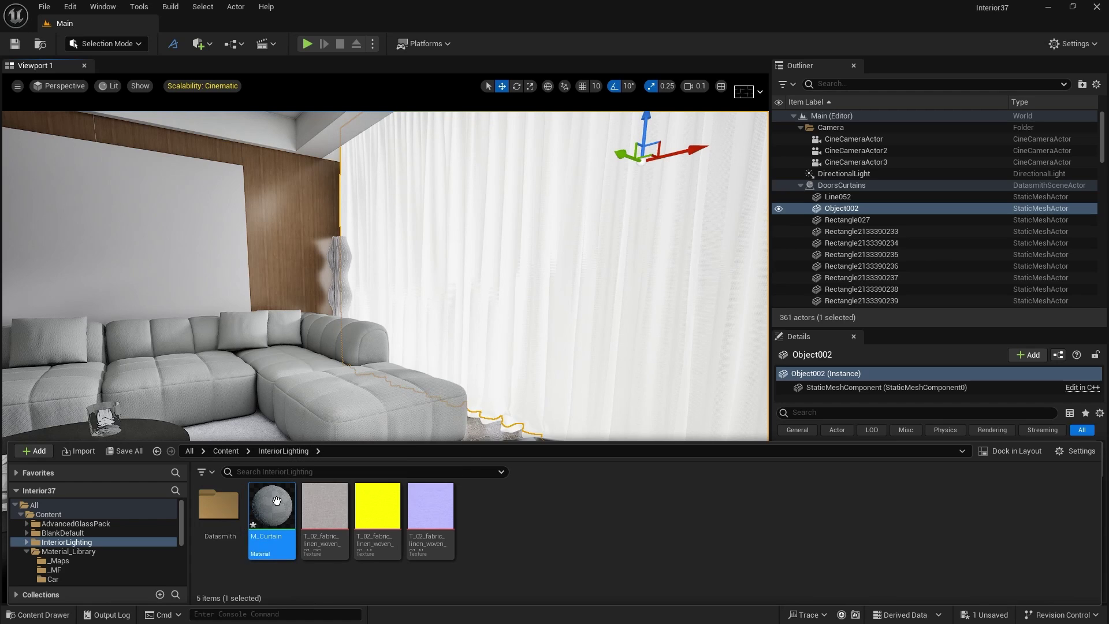
- Apply M_Curtain to the curtains and to the hem object's Element 0
drag(279, 502, 601, 283)
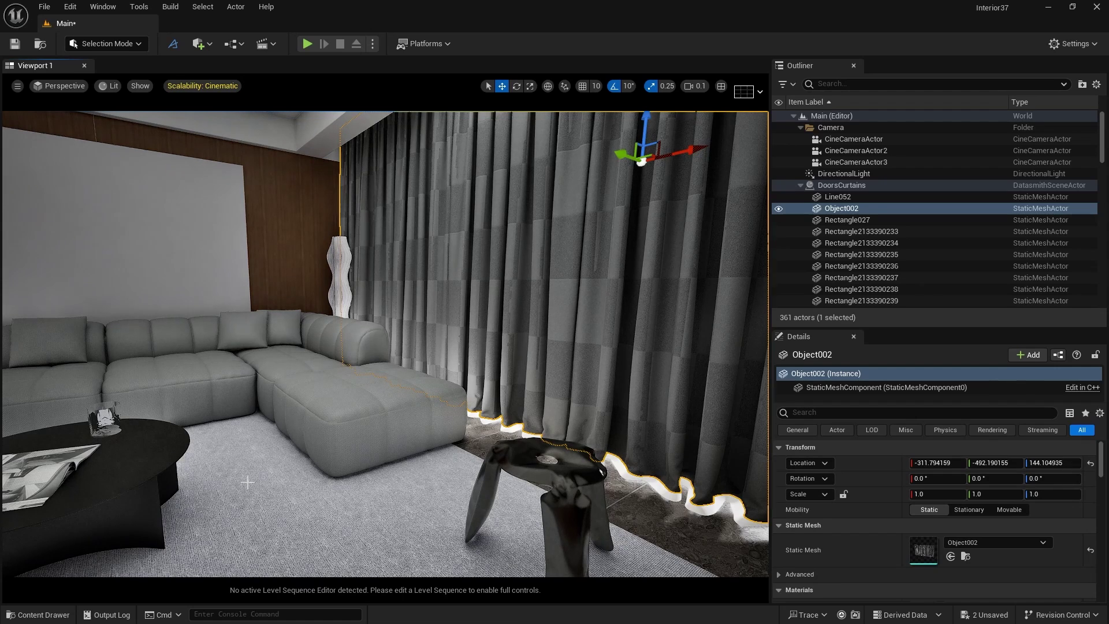
click(652, 484)
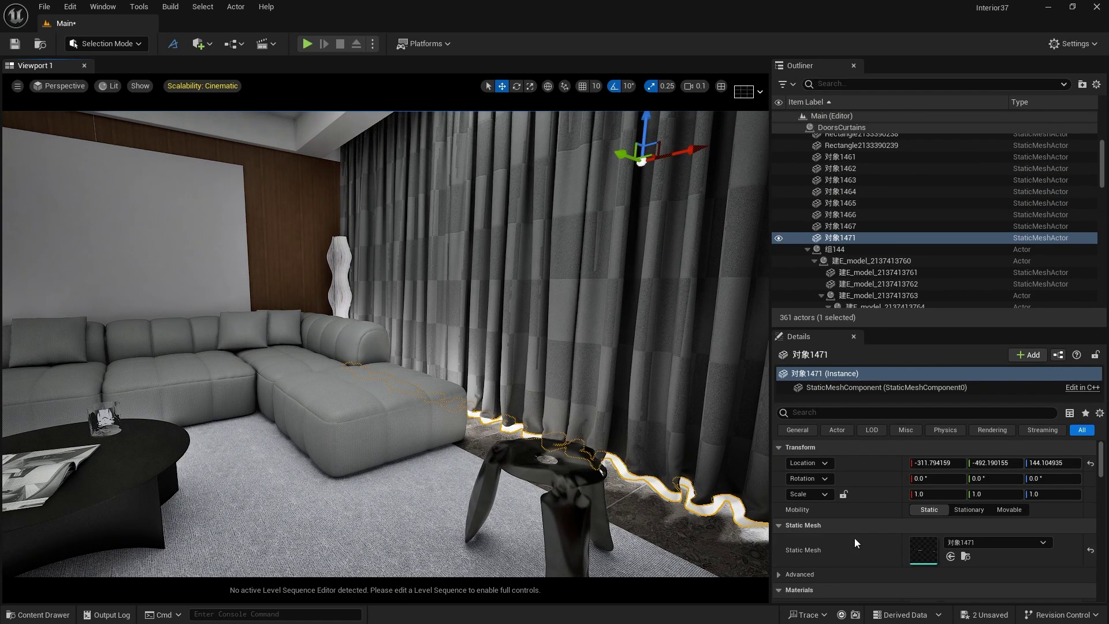
scroll(878, 551, down, 1)
click(950, 565)
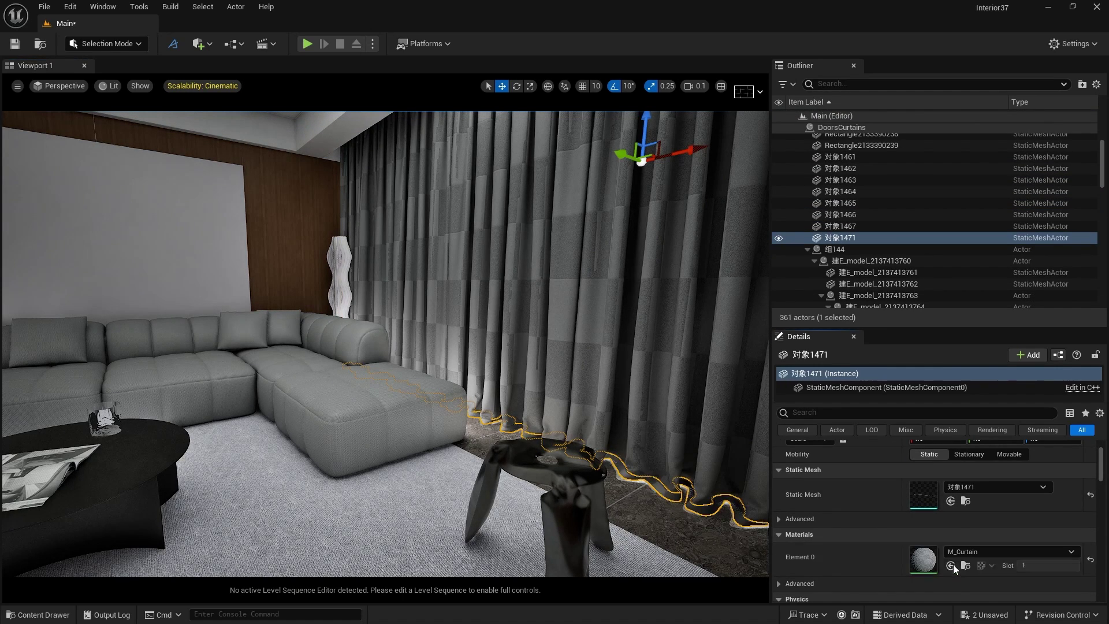
- Open M_Curtain in the material editor
click(37, 614)
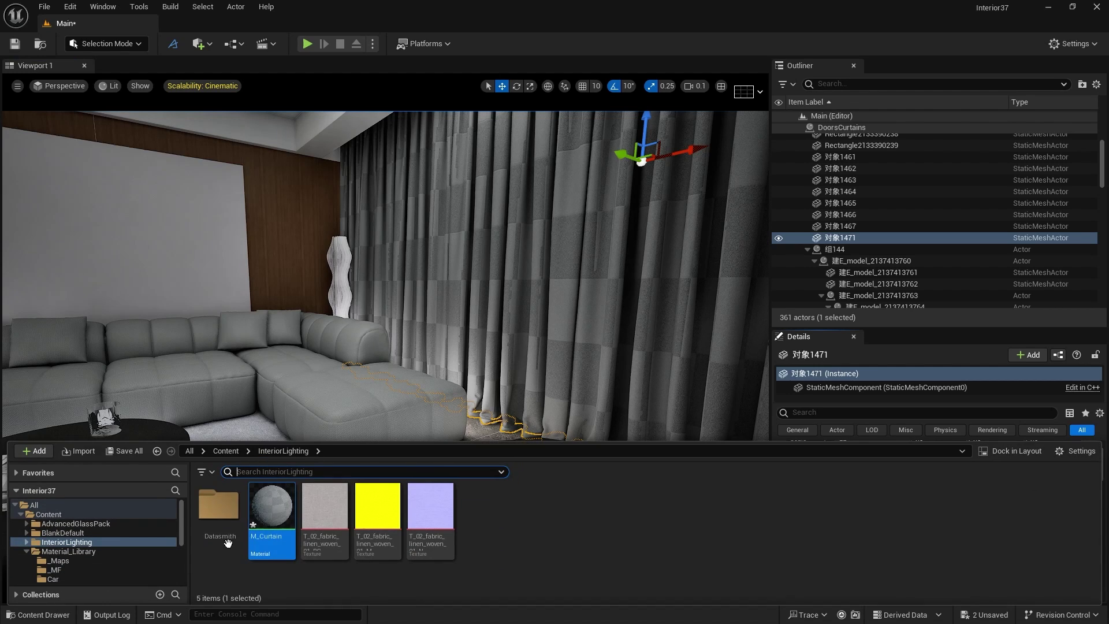
click(272, 504)
double_click(272, 503)
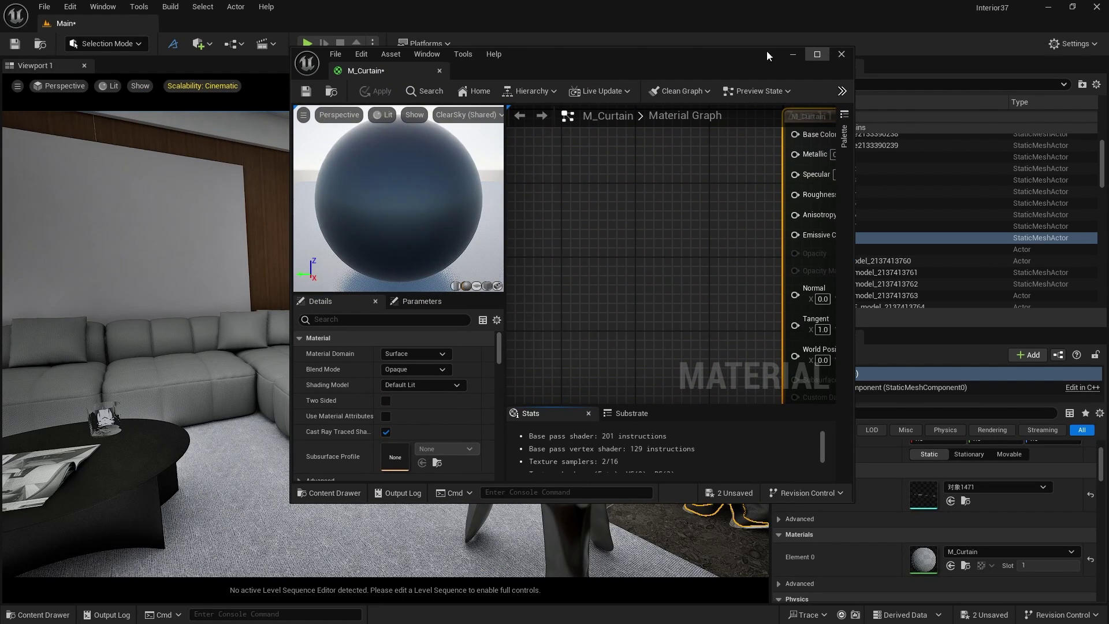
- Dock the material editor and bring the linen colour and normal textures into the graph
drag(378, 71, 352, 24)
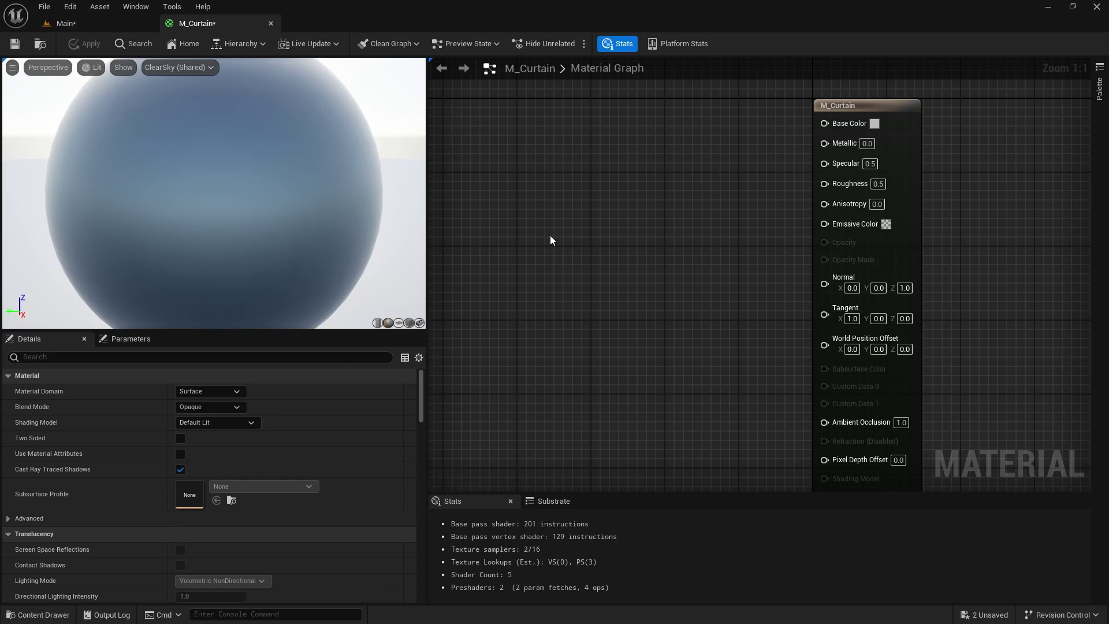
click(115, 26)
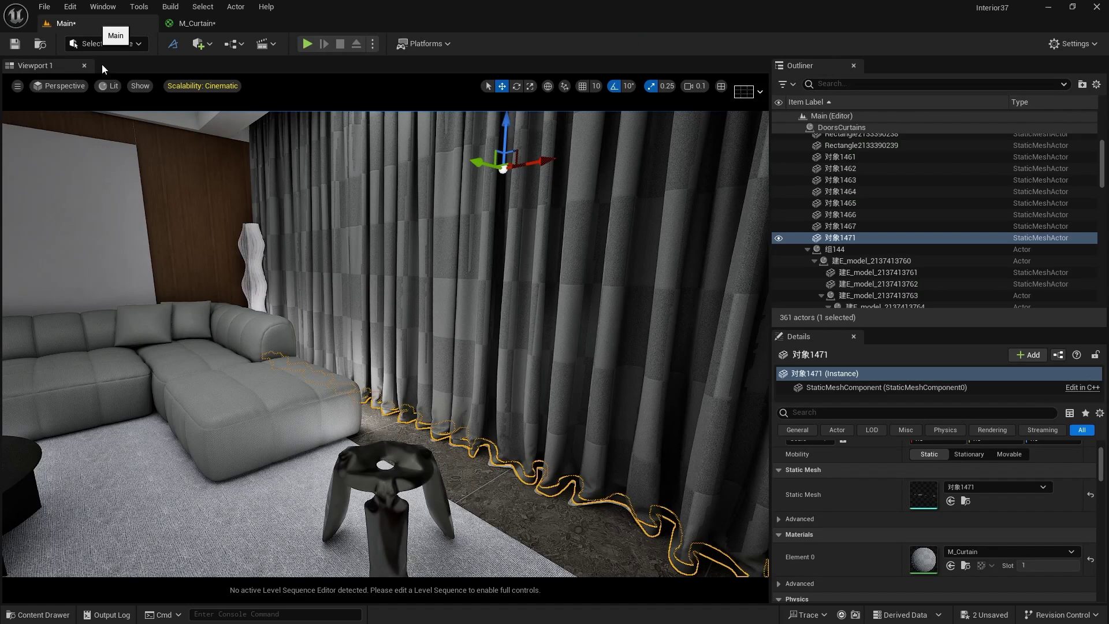
click(38, 614)
click(319, 520)
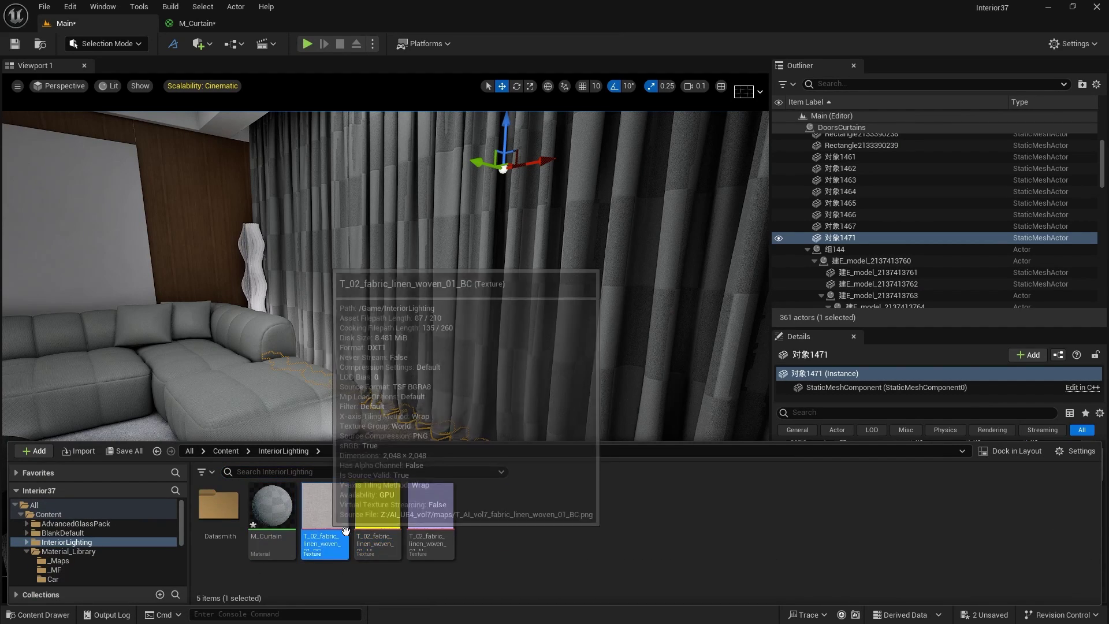
ctrl+click(434, 527)
drag(434, 527, 525, 263)
- Wire the colour texture to Base Color and the normal map to Normal
drag(568, 190, 613, 93)
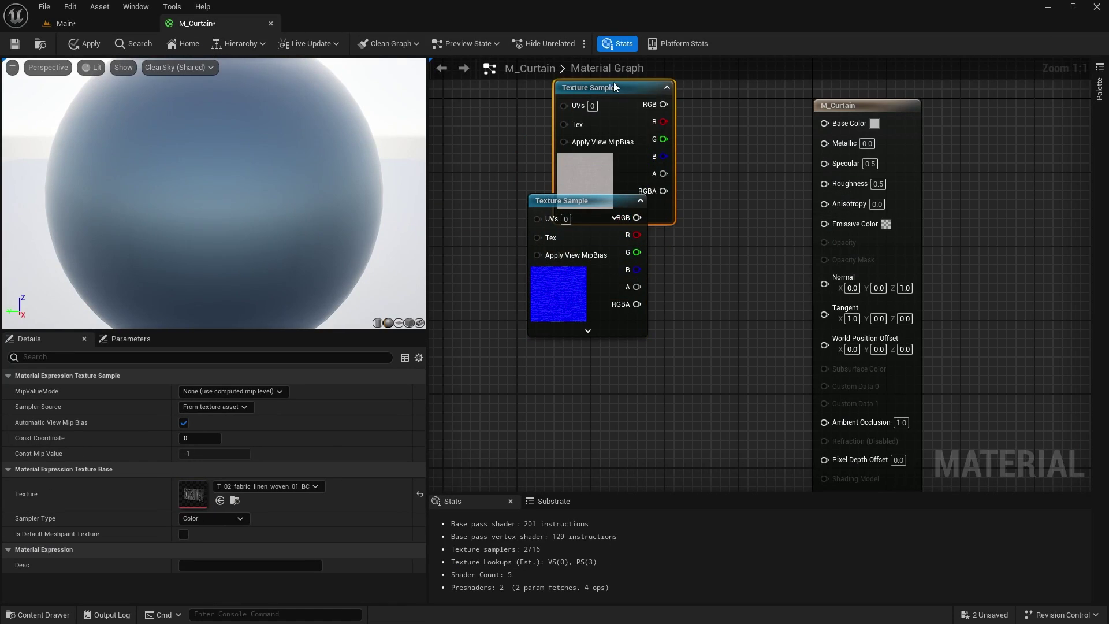
drag(546, 201, 518, 337)
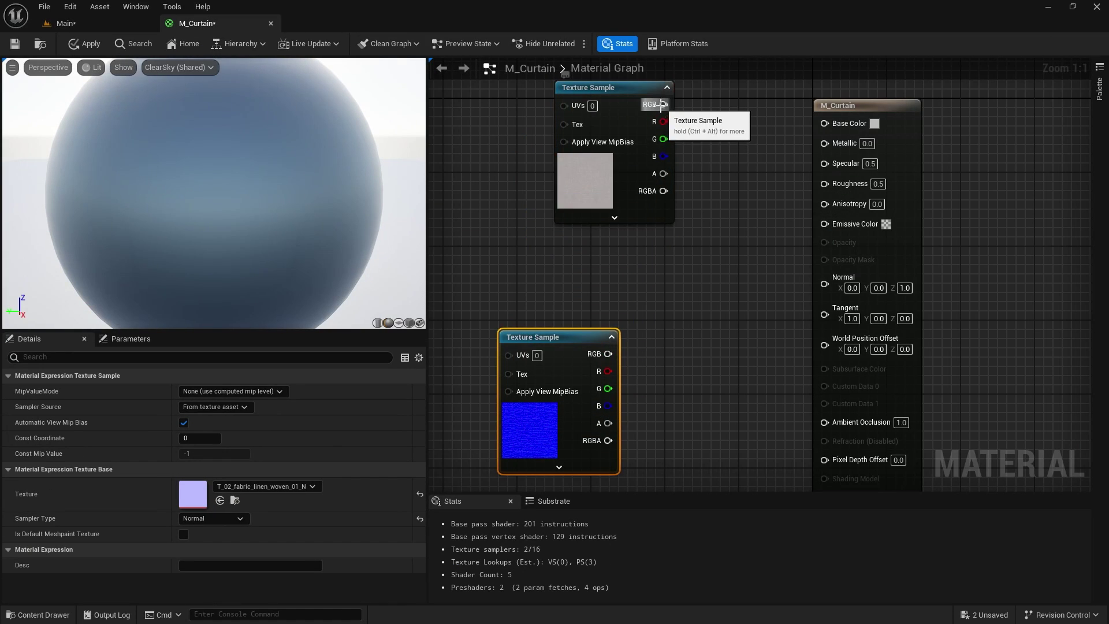
drag(663, 105, 825, 123)
scroll(705, 223, down, 5)
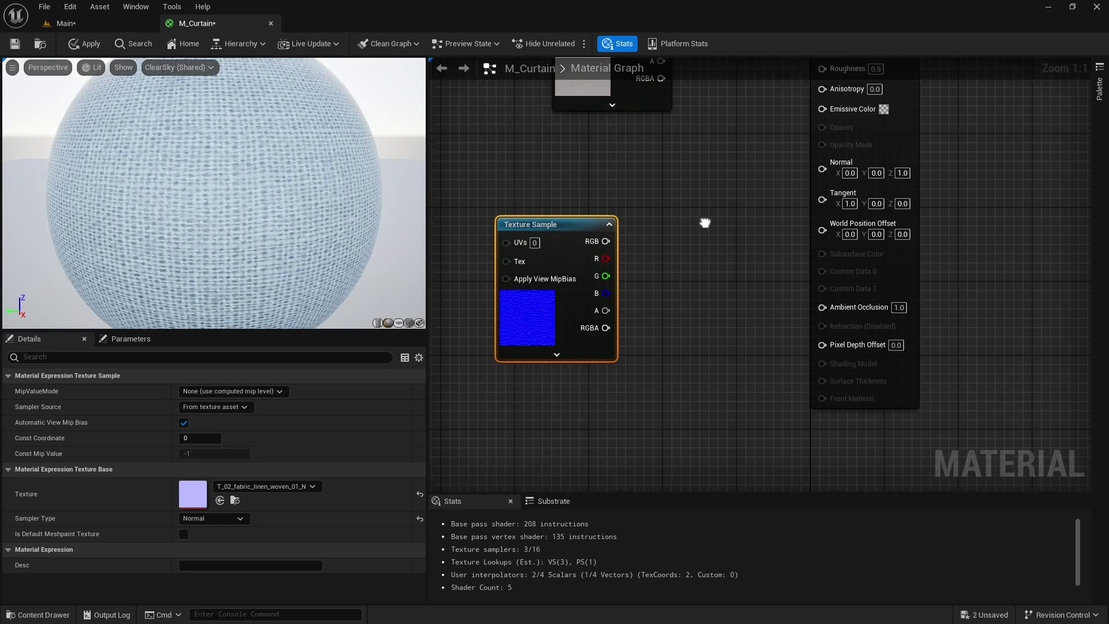
drag(606, 224, 822, 151)
right_drag(740, 113, 678, 279)
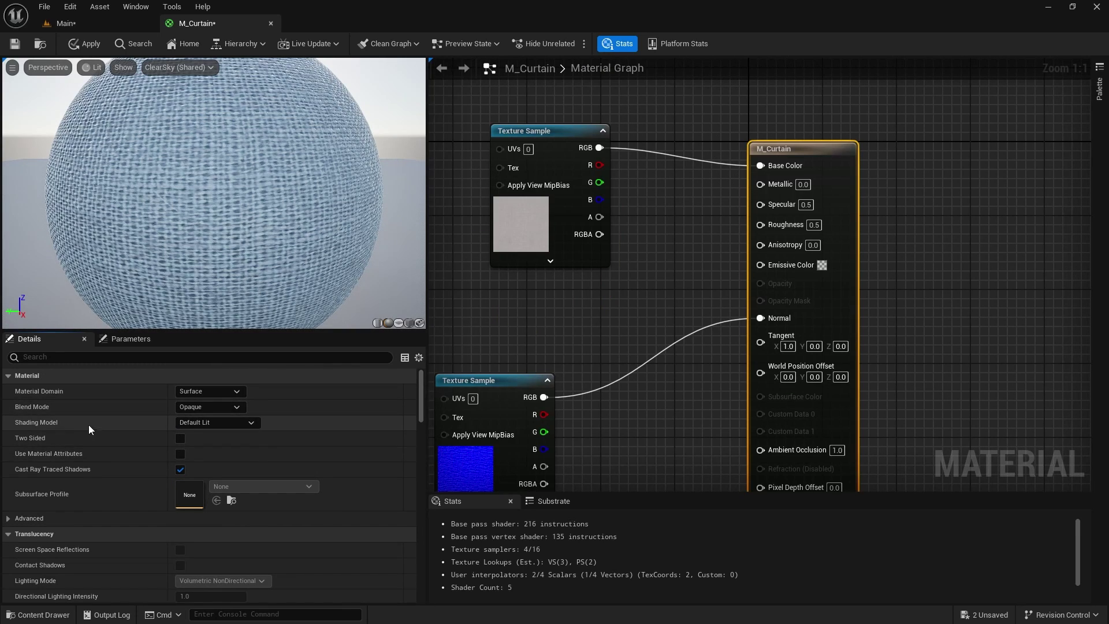
- Set M_Curtain's shading model to Subsurface
click(203, 422)
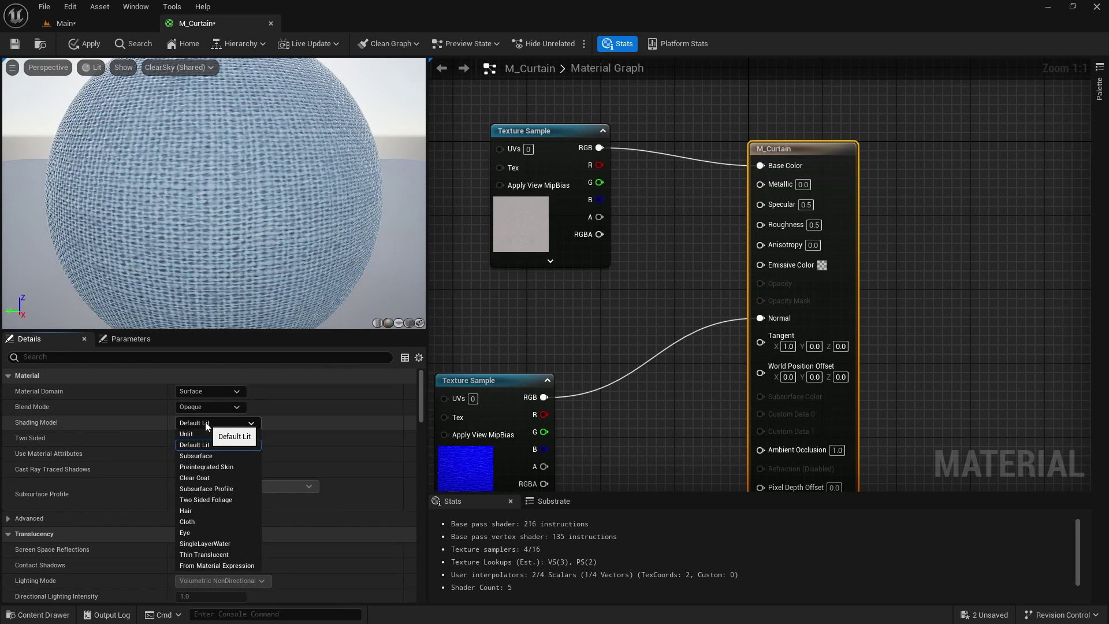
click(209, 457)
right_drag(669, 306, 685, 215)
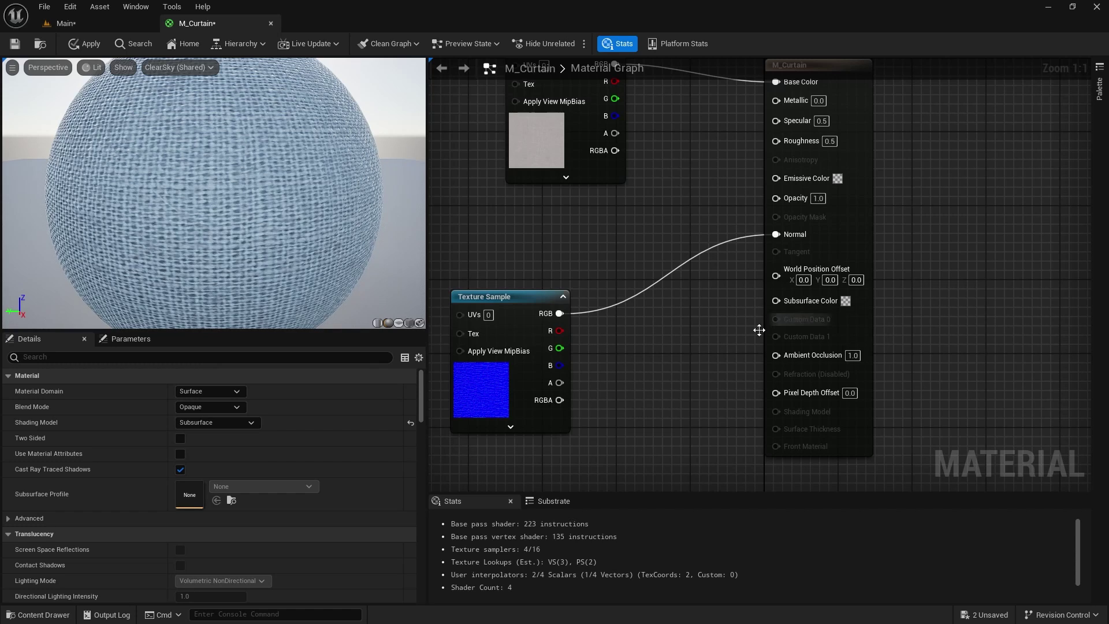
right_drag(702, 344, 695, 381)
drag(798, 120, 891, 120)
- Promote Roughness to a parameter with default value 0.1
right_click(878, 200)
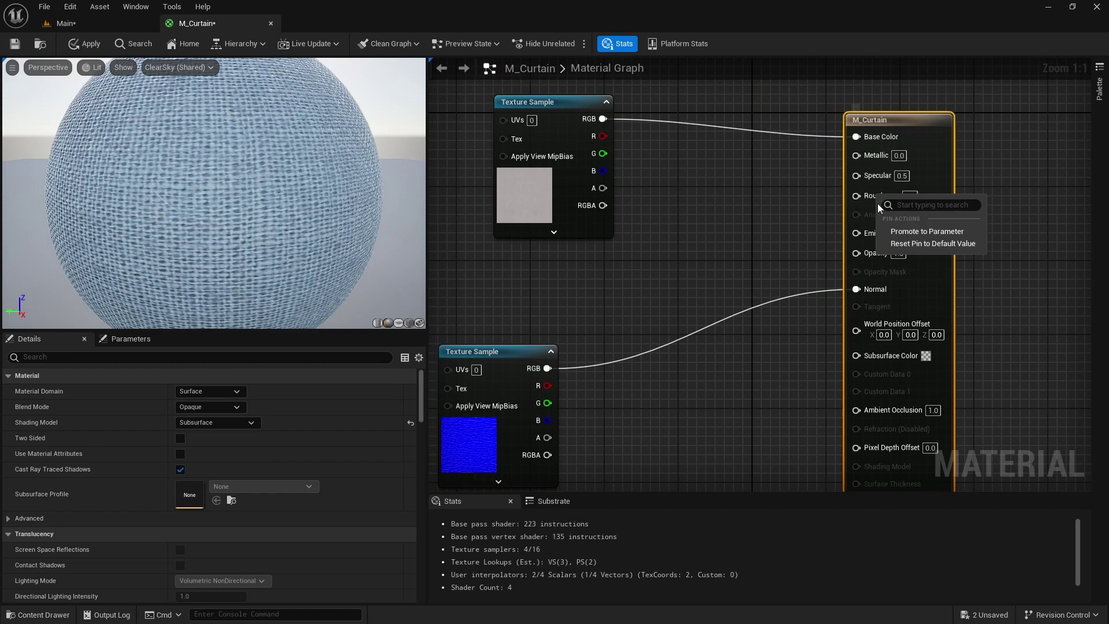
click(899, 231)
drag(798, 134, 650, 244)
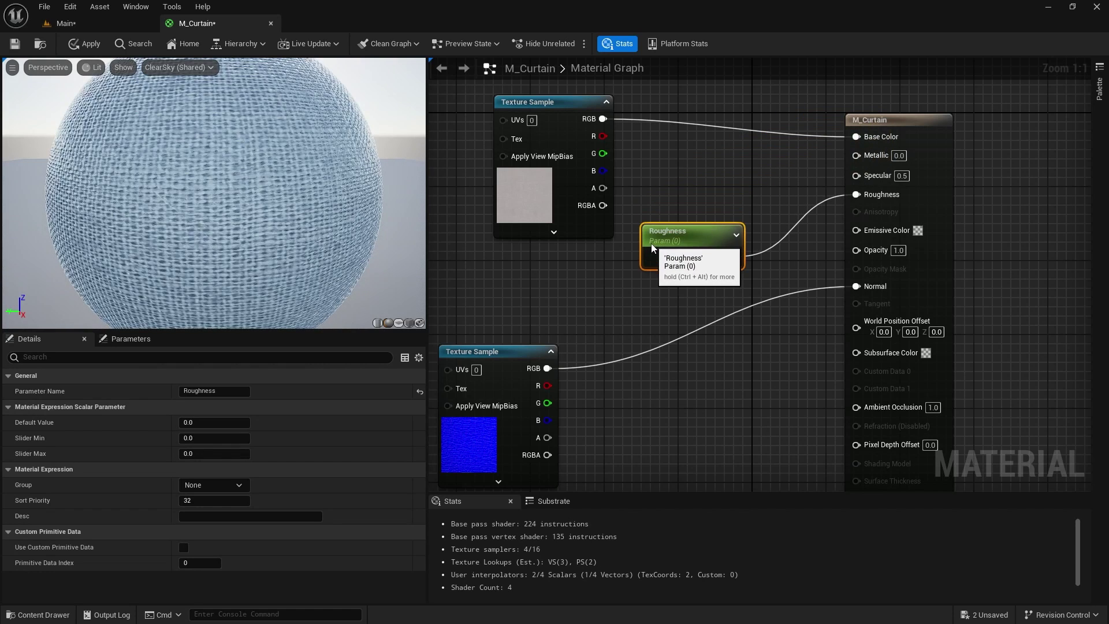
click(712, 257)
text(0.1)
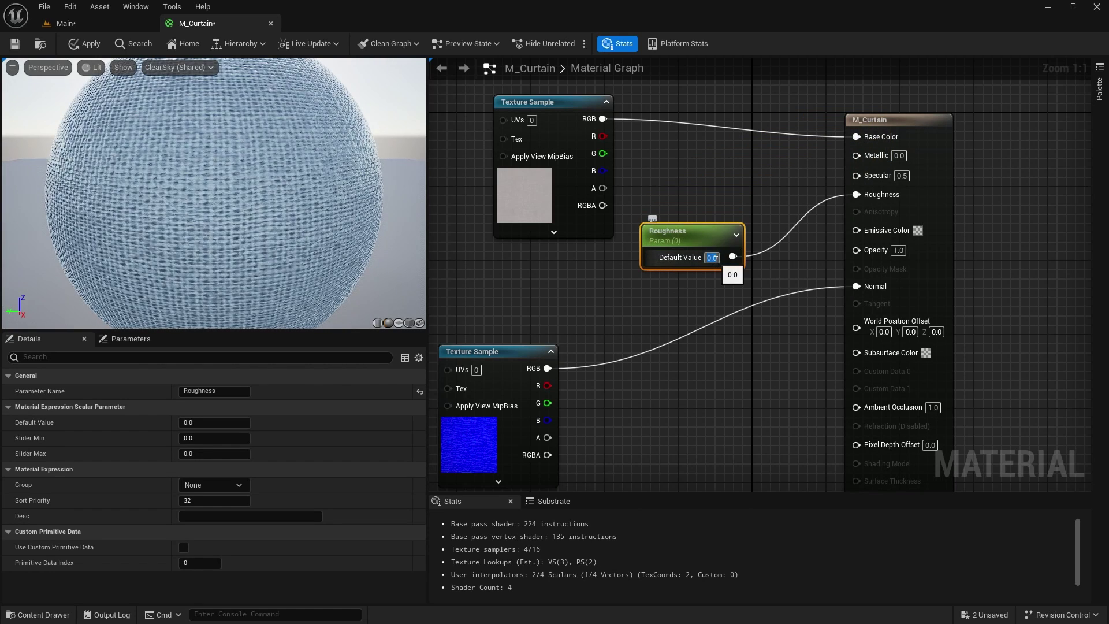
key(Return)
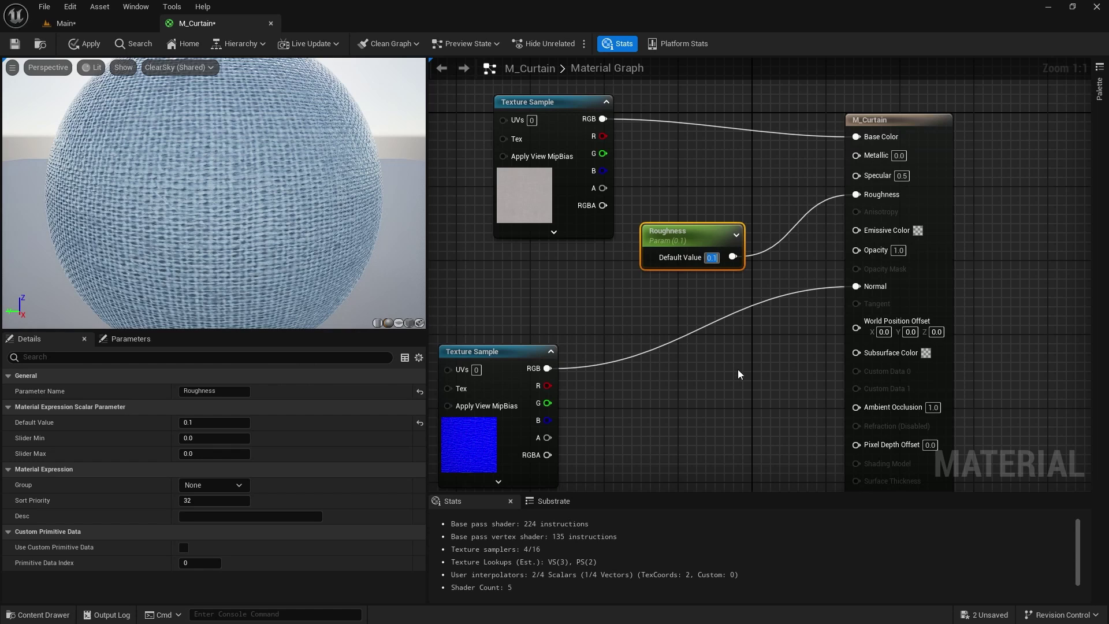
right_drag(737, 369, 905, 383)
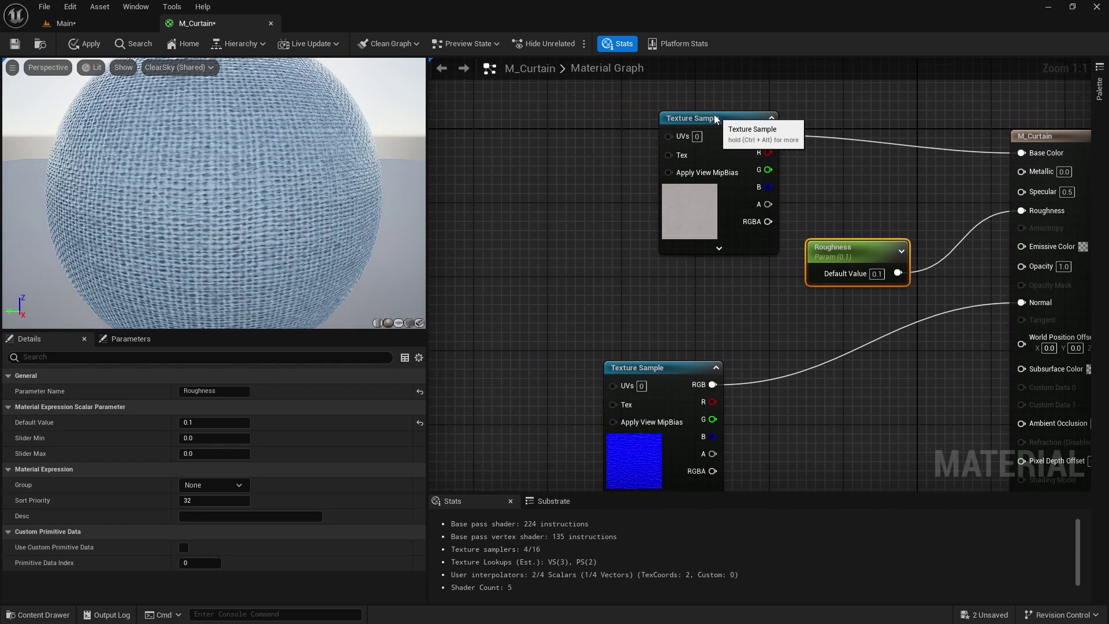
drag(714, 115, 648, 122)
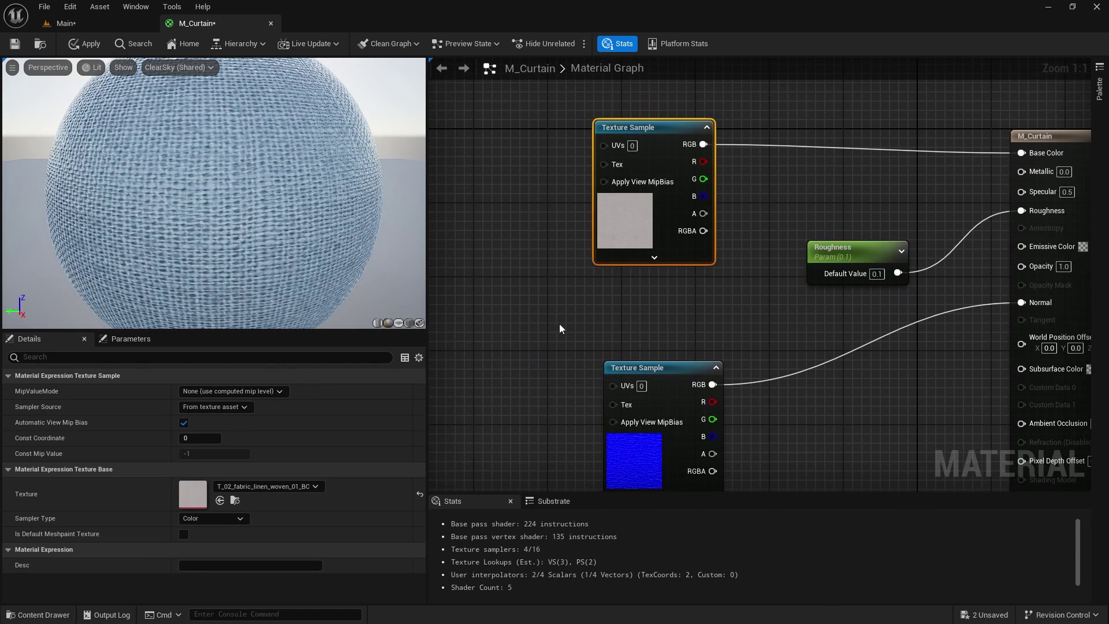
- Add an MF_Tiling function node to the M_Curtain graph
right_drag(559, 328, 721, 322)
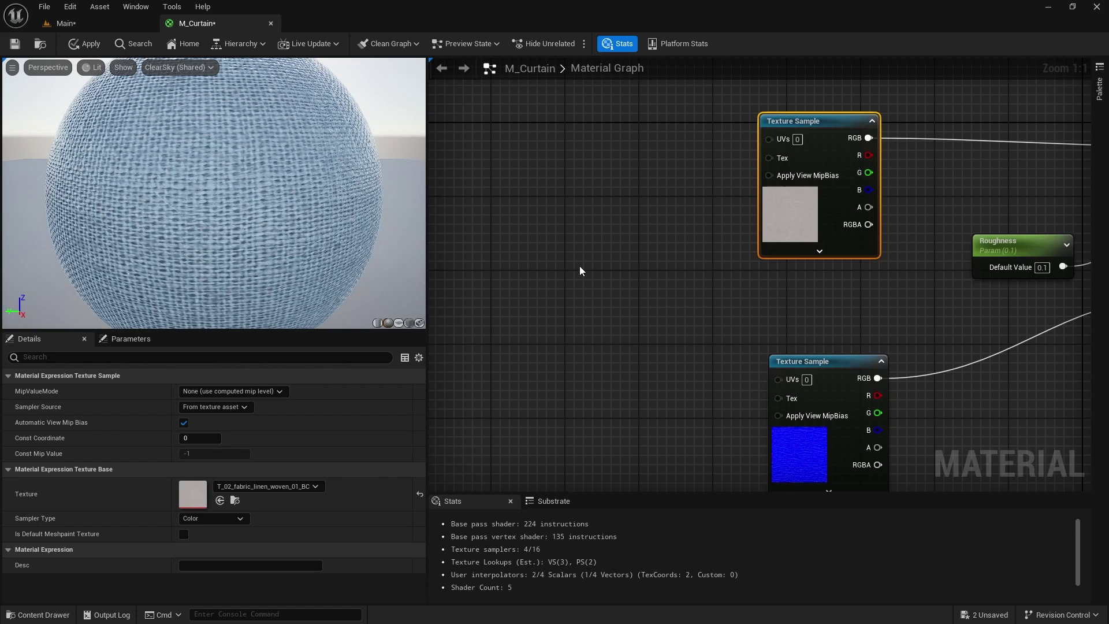
right_click(566, 255)
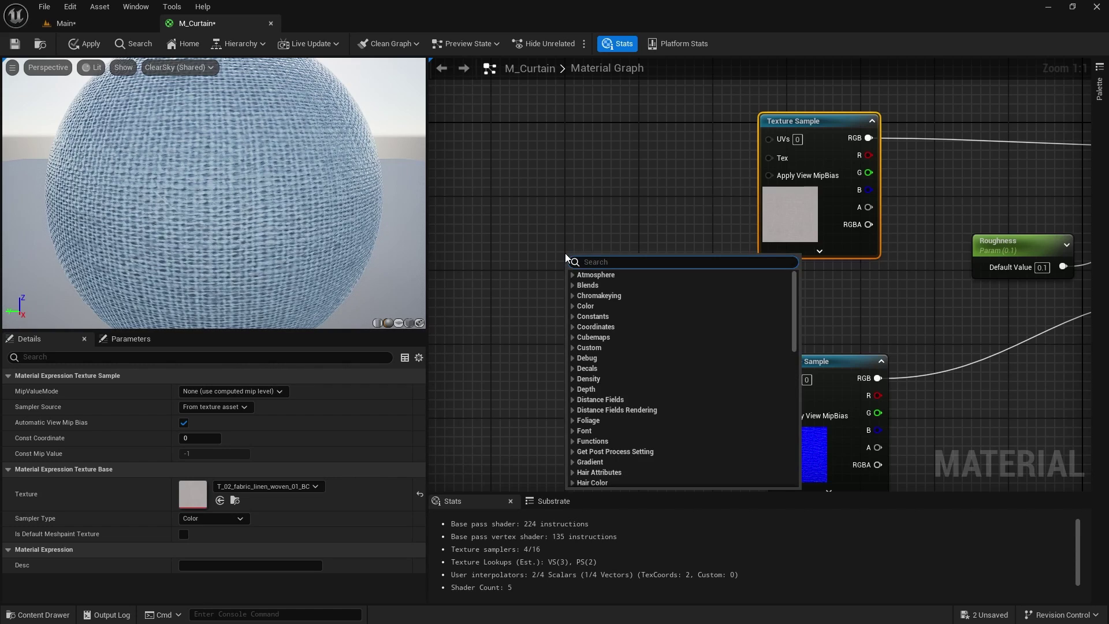
text(mf)
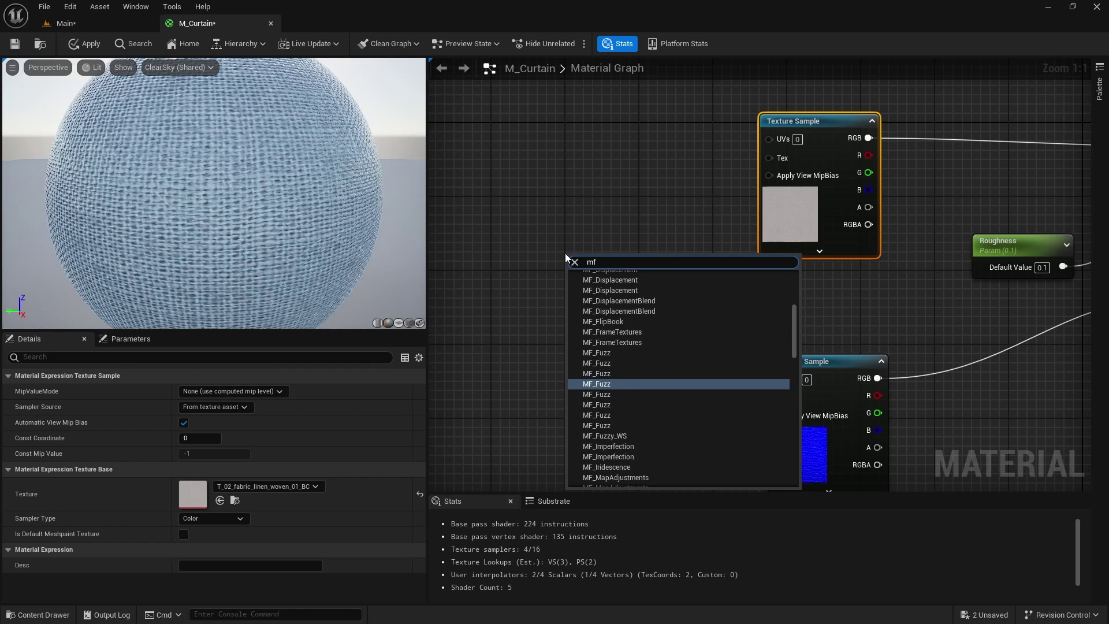
text(_)
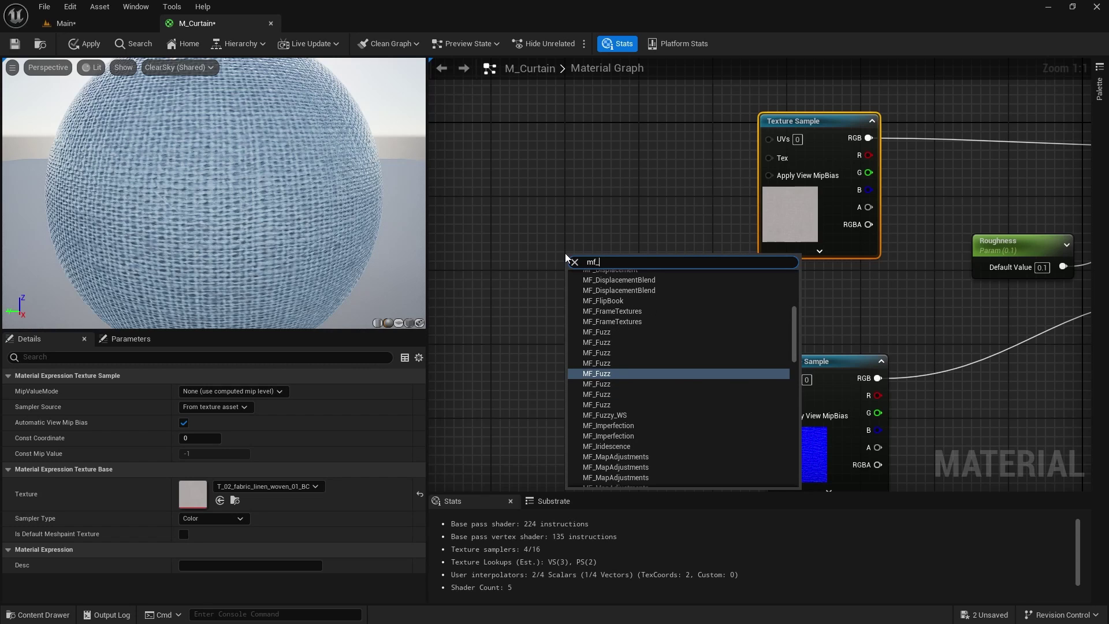
text(til)
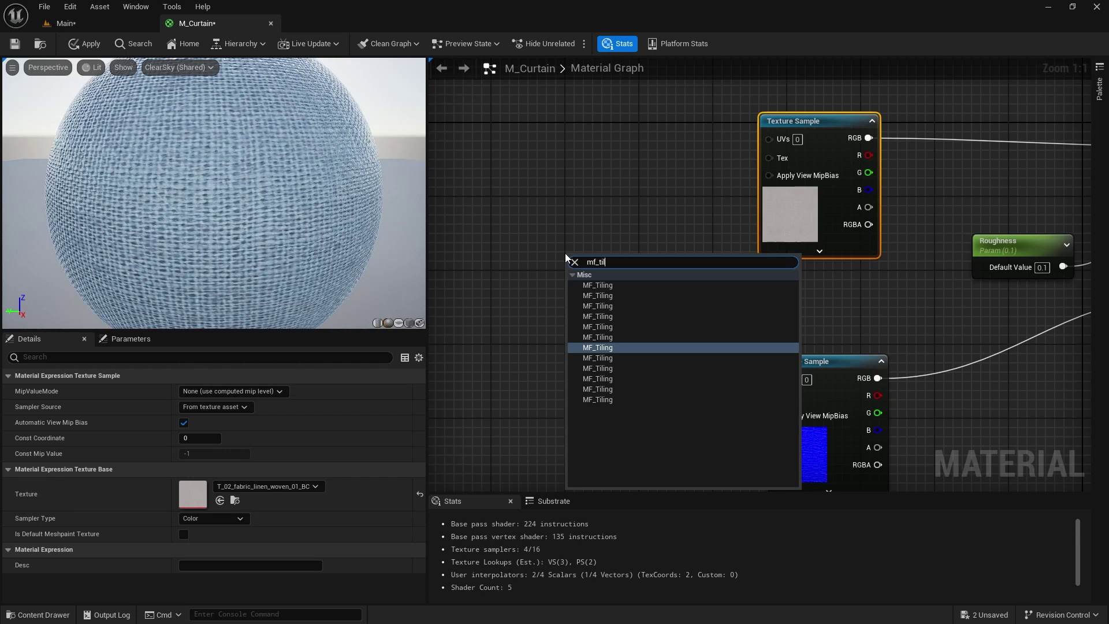
click(601, 338)
- Wire MF_Tiling's Result into both texture samples' UVs and save the material
drag(622, 276, 774, 138)
drag(622, 277, 781, 378)
key(ctrl+s)
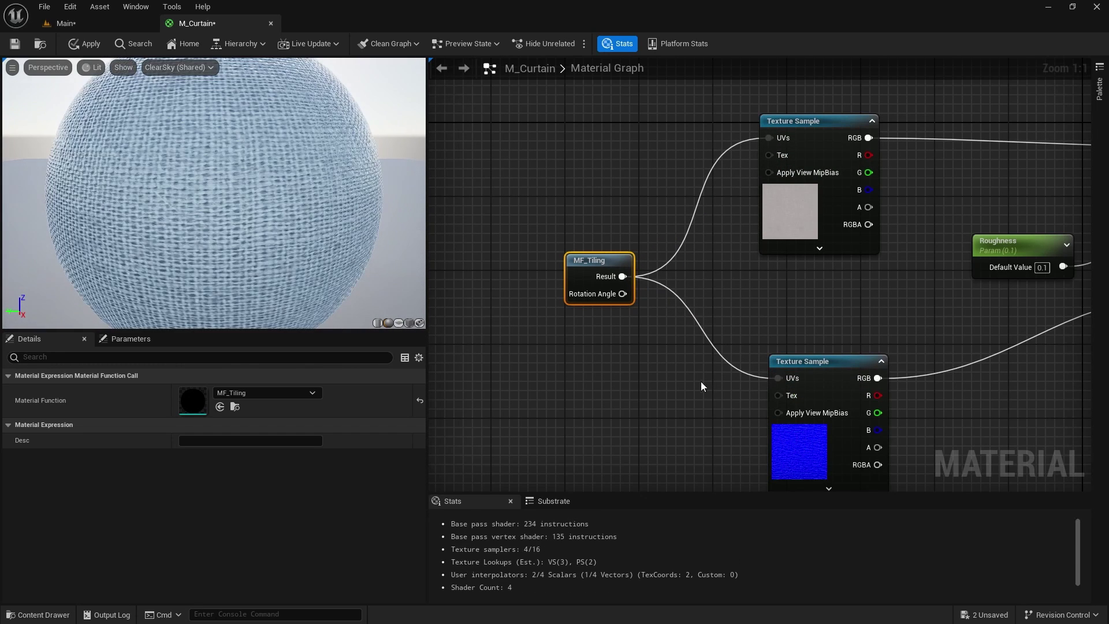
key(Home)
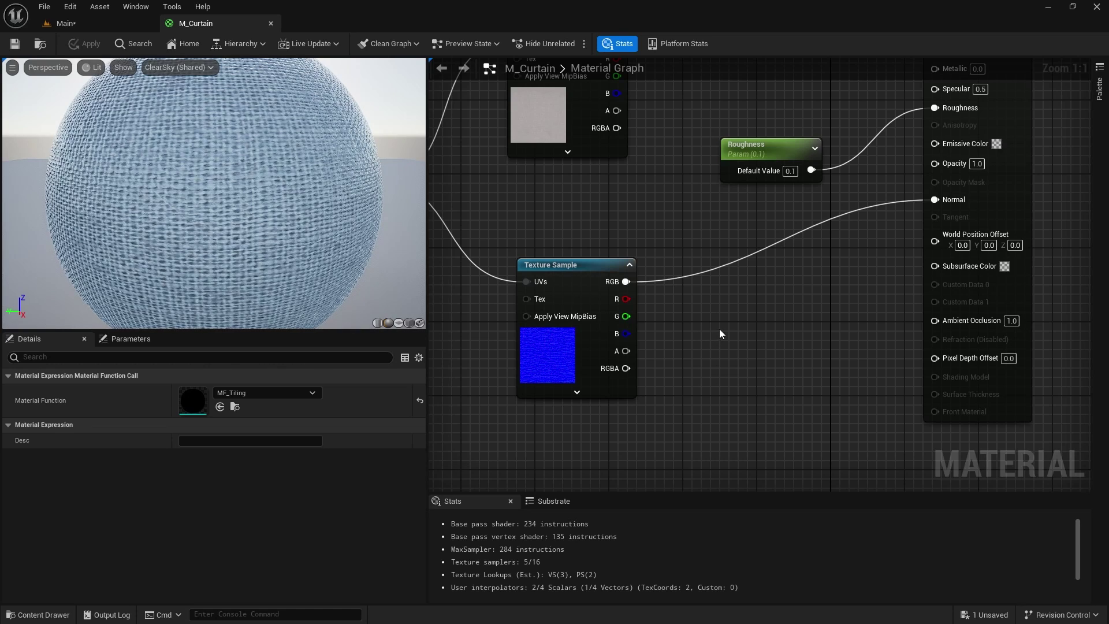
- Insert a Multiply node between the normal texture RGB and the Normal input
click(733, 322)
drag(791, 347, 934, 200)
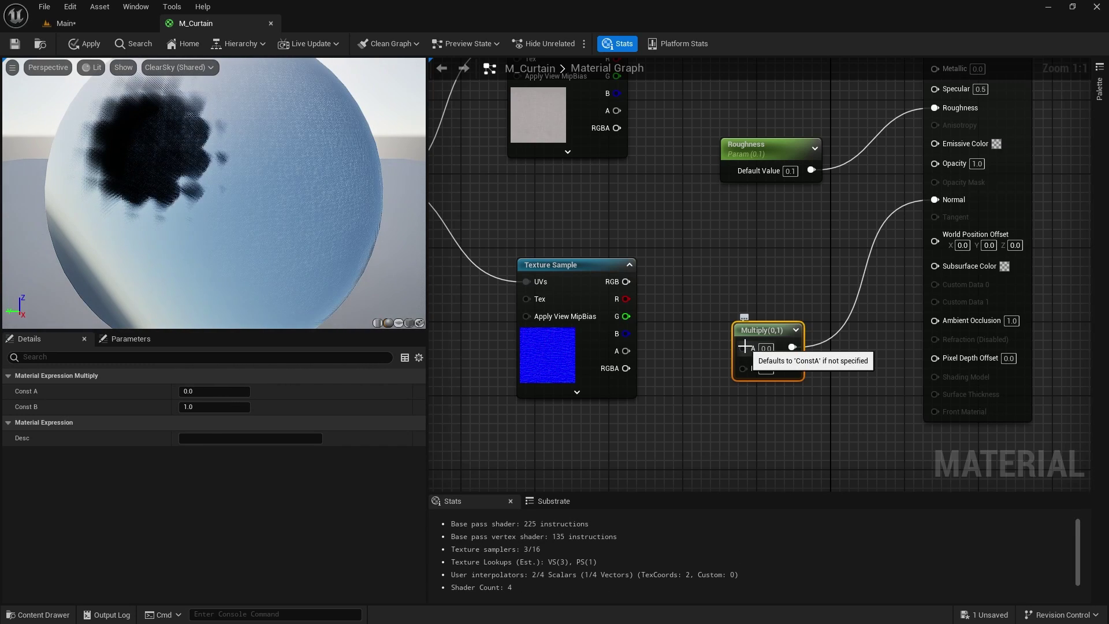
drag(744, 347, 628, 284)
right_drag(619, 442, 587, 373)
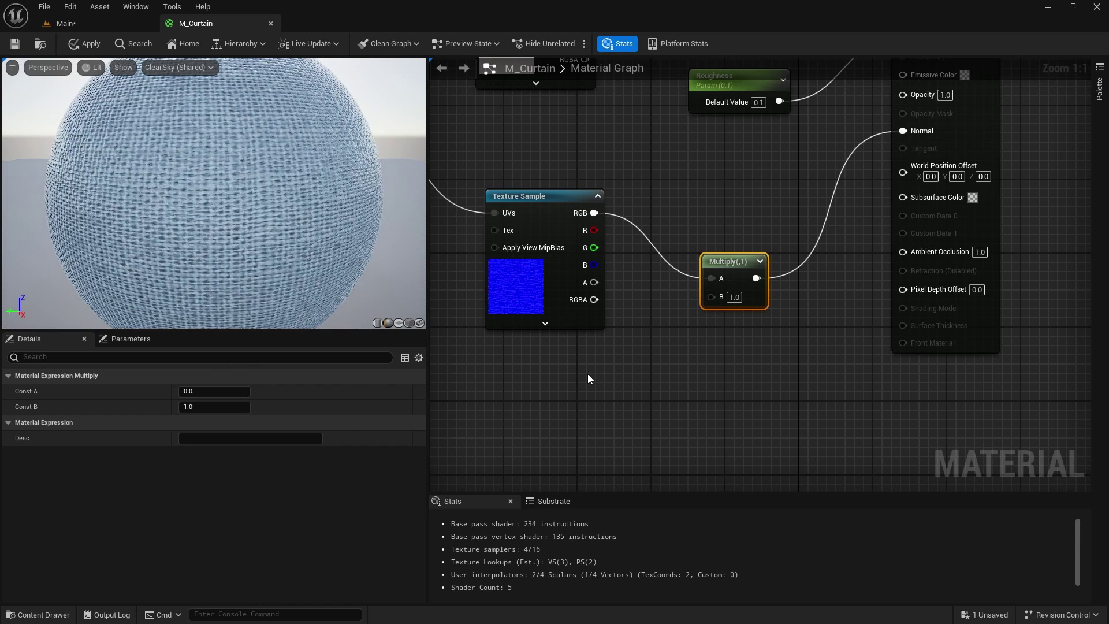
- Feed a NormalIntensity scalar parameter, default 1.0, into the Multiply's B input
click(587, 373)
text(sss)
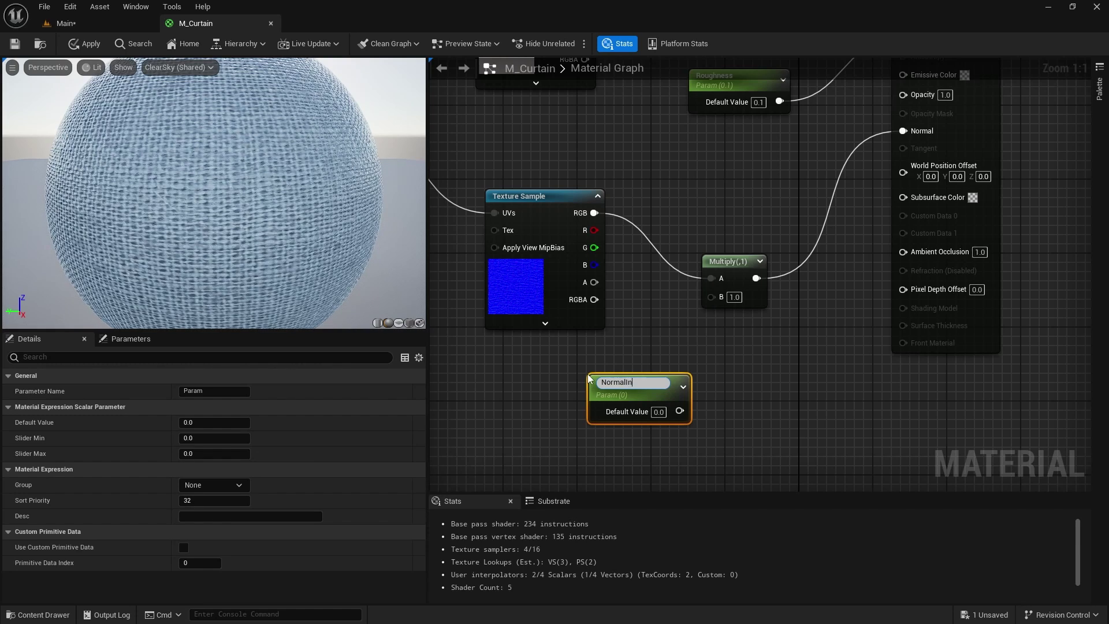
text(ity)
key(Return)
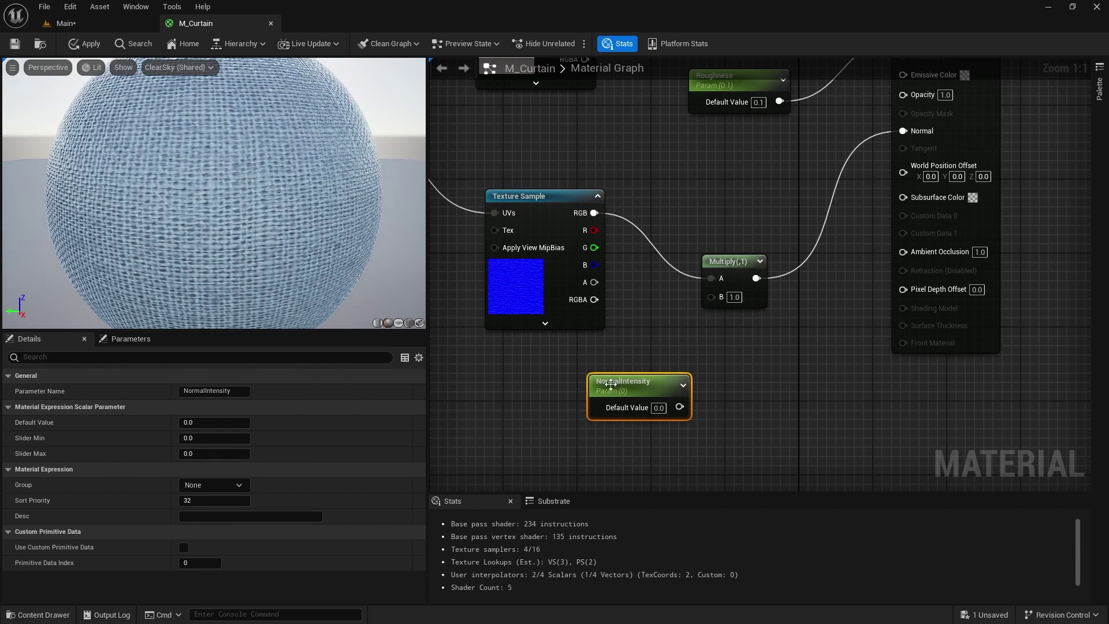
drag(680, 407, 716, 294)
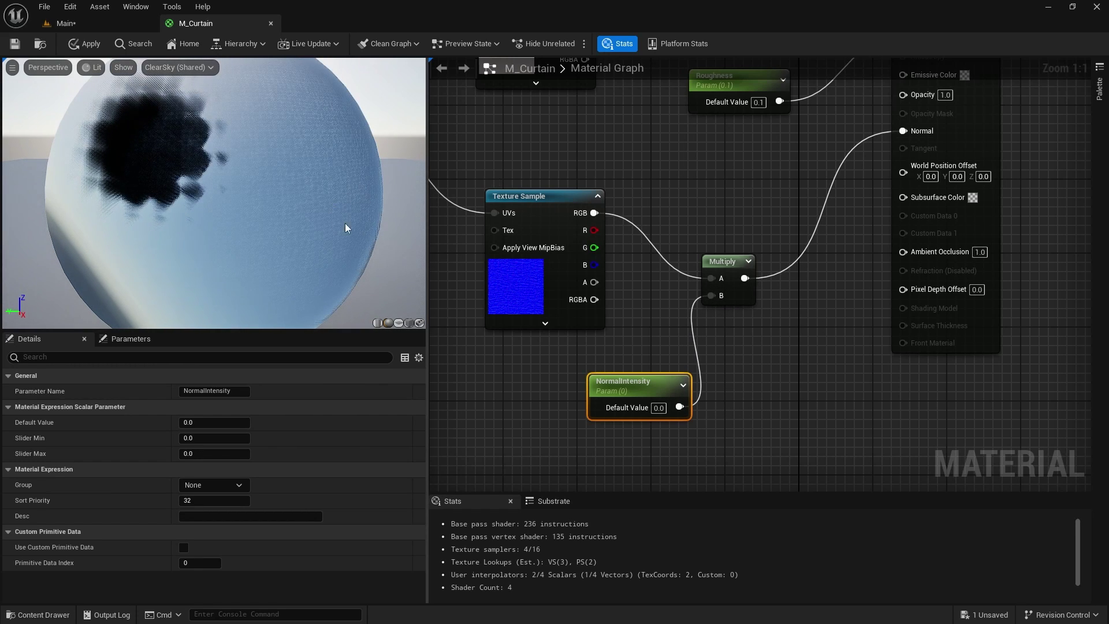
right_drag(661, 173, 708, 178)
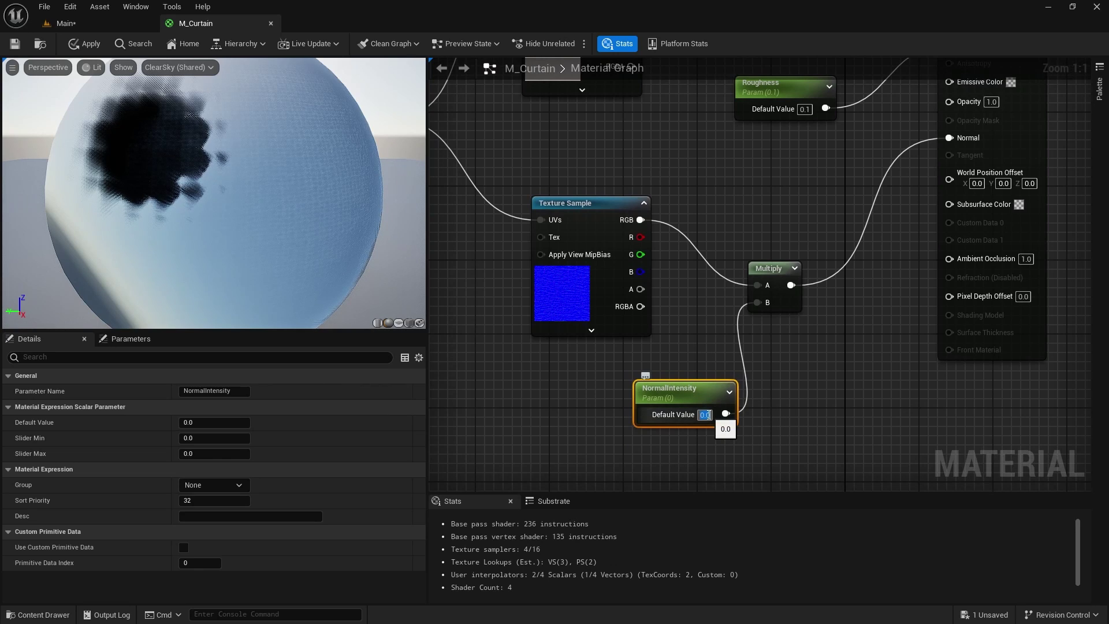
text(1)
key(Return)
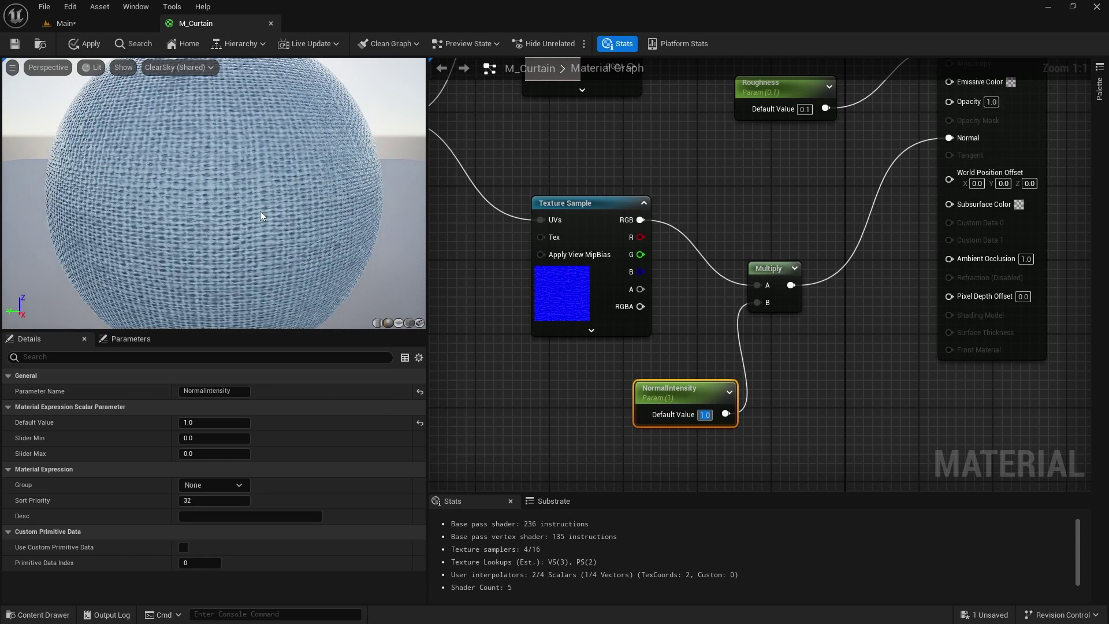
right_drag(616, 155, 564, 292)
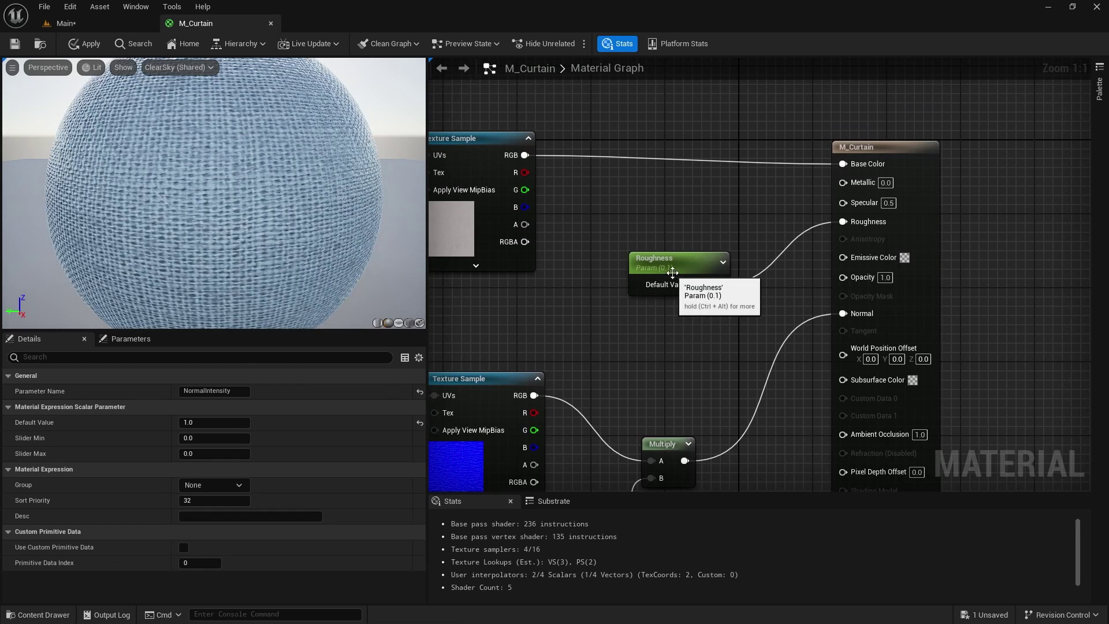
- Promote the Opacity input to an Opacity parameter
right_click(848, 277)
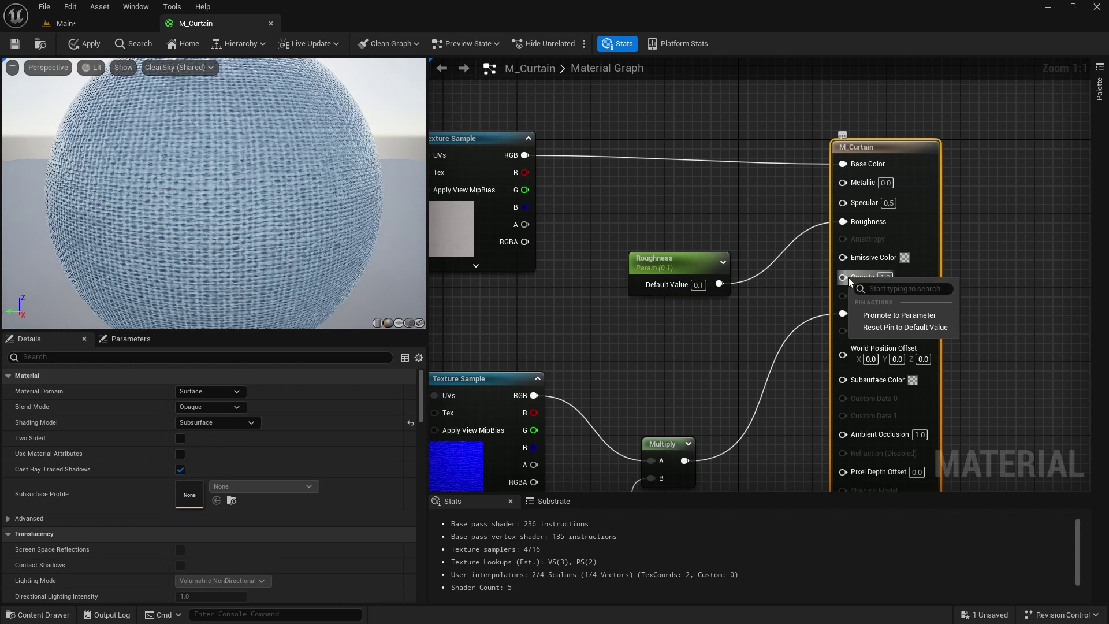
click(877, 316)
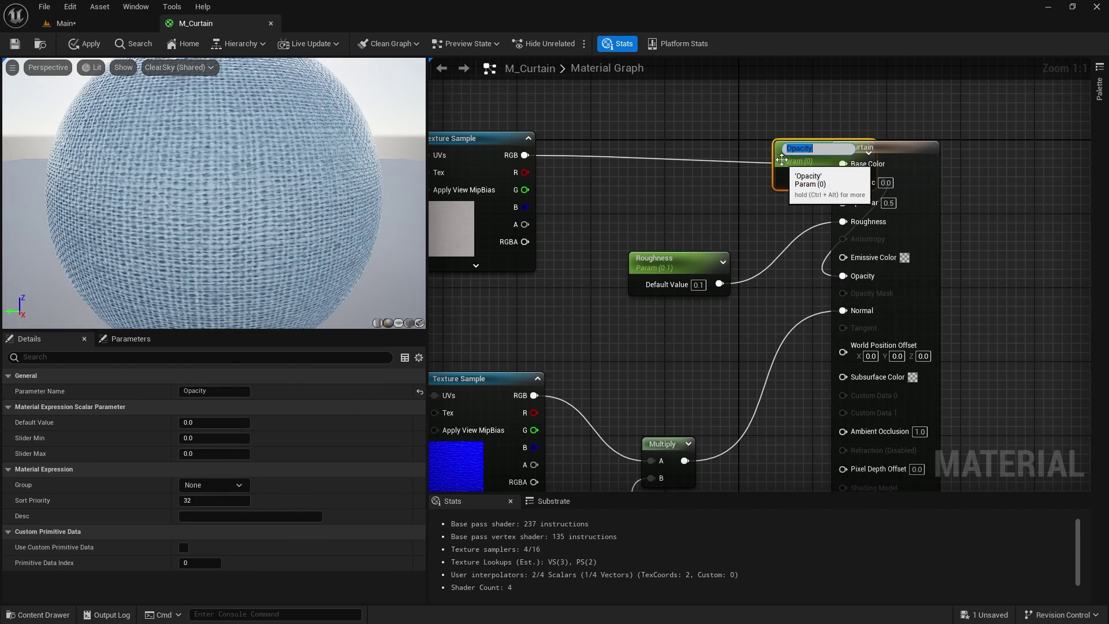
drag(779, 157, 605, 359)
right_drag(775, 394, 675, 265)
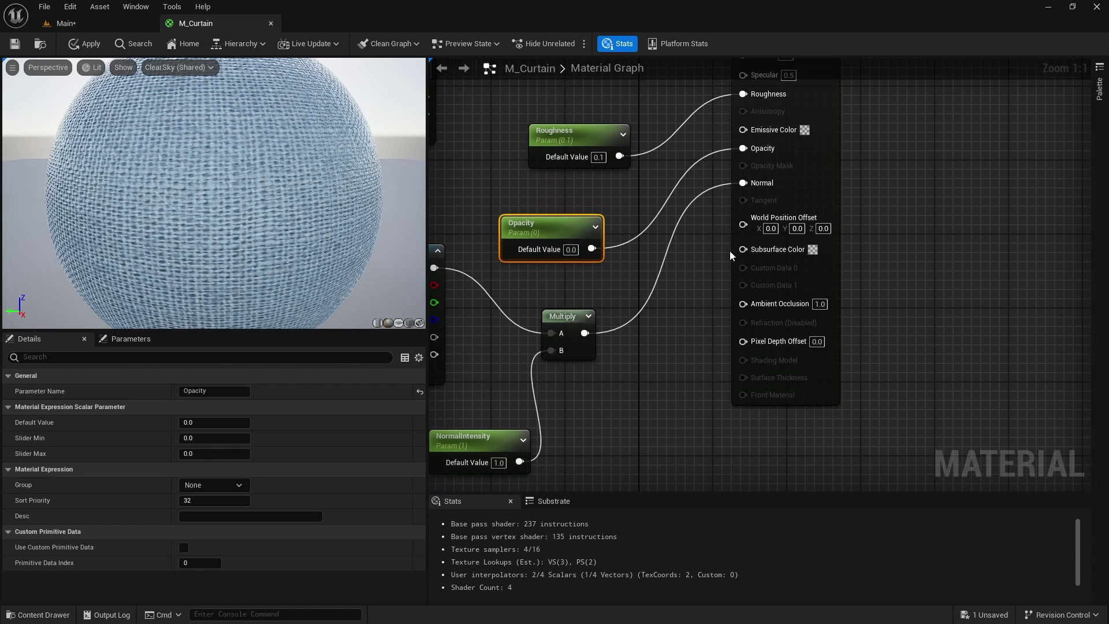
- Promote the Subsurface Color input to a Subsurface Color parameter
right_click(759, 251)
click(809, 287)
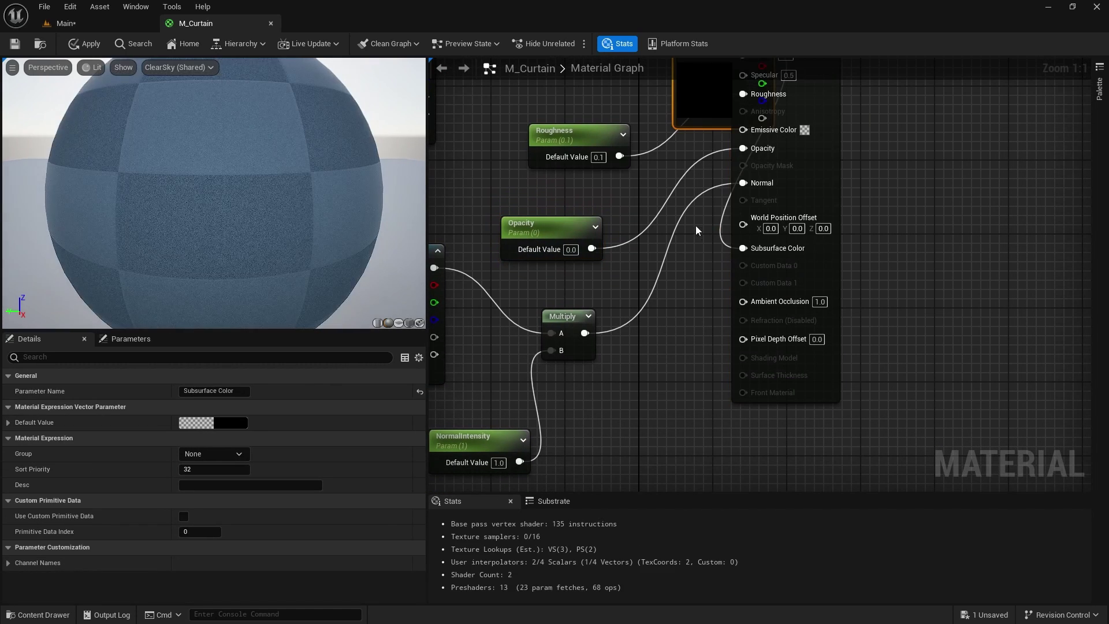
drag(691, 92, 563, 444)
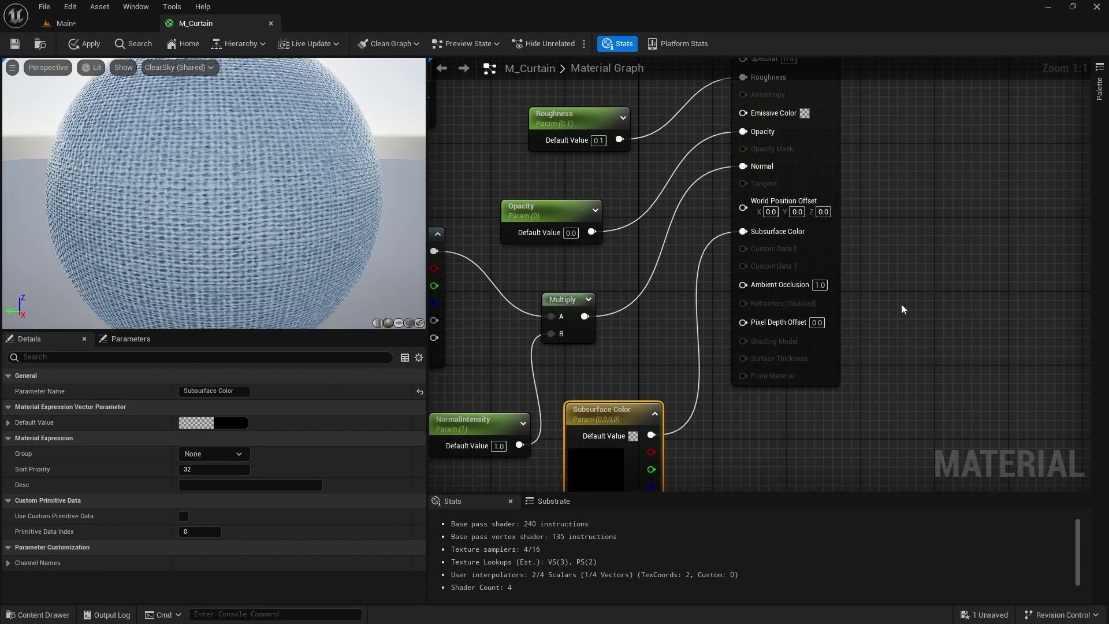
scroll(805, 347, down, 3)
drag(733, 129, 870, 141)
scroll(680, 444, up, 3)
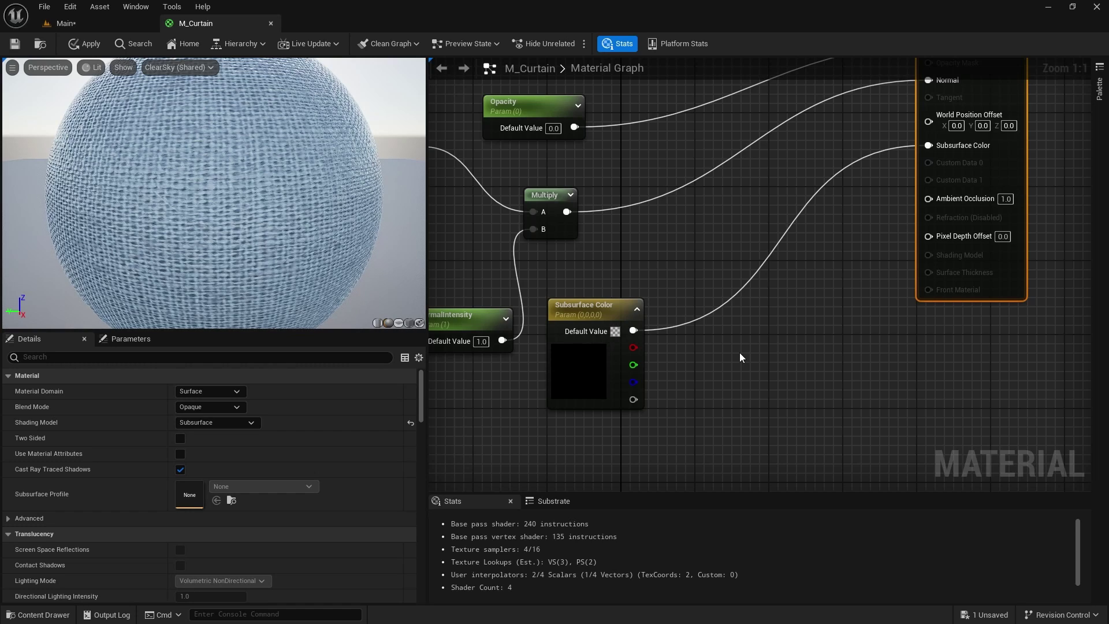
- Route the Subsurface Color parameter through a new Multiply into the Subsurface Color input
click(740, 353)
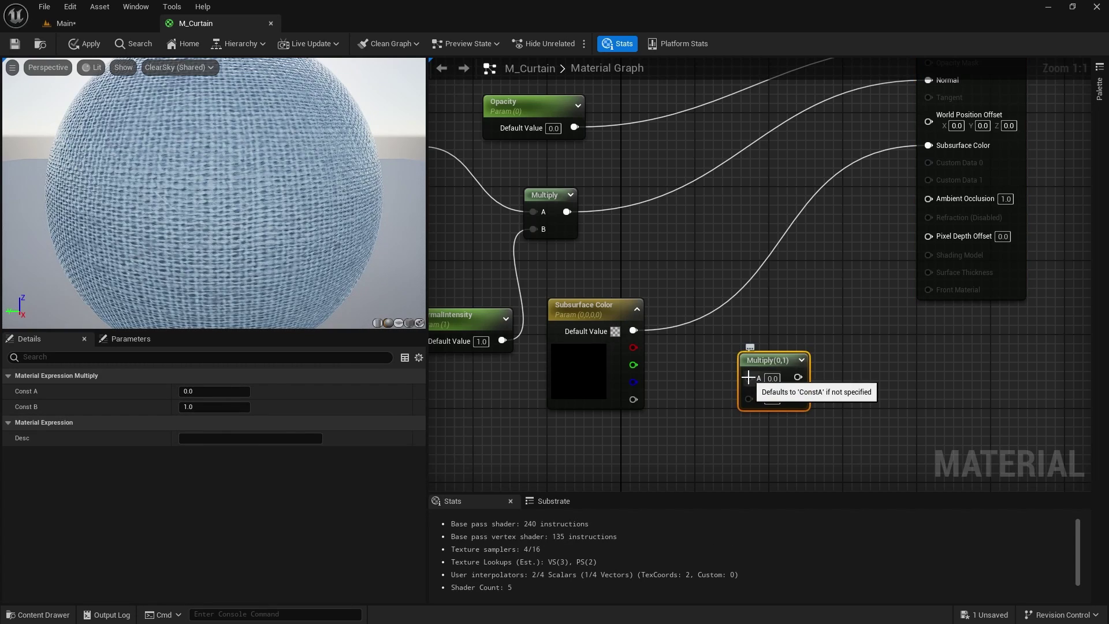
drag(748, 378, 634, 332)
drag(832, 317, 927, 149)
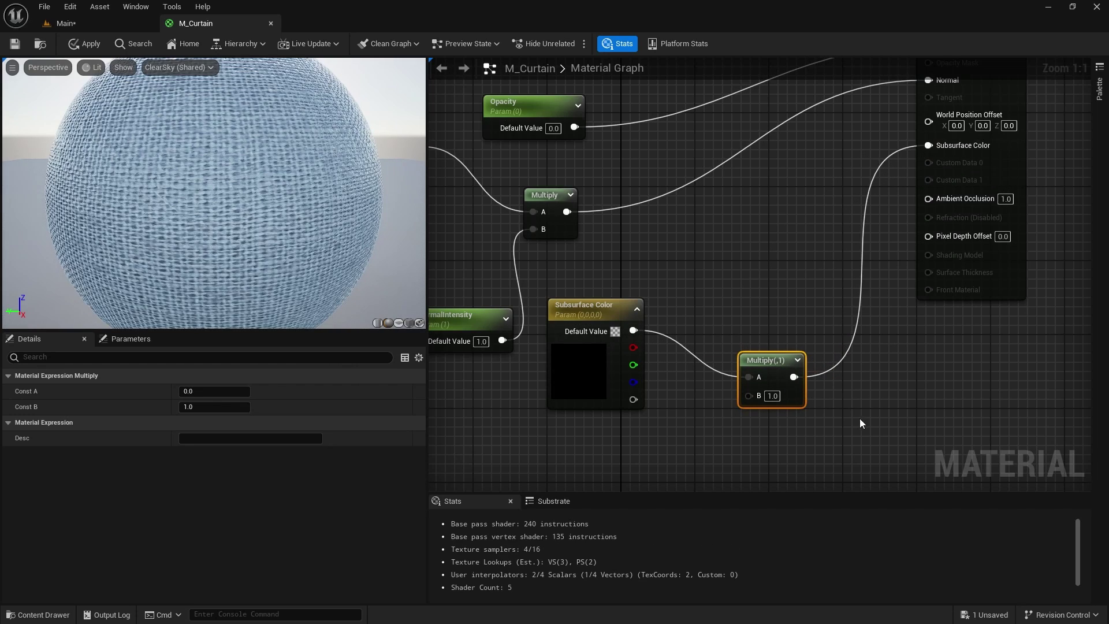
right_drag(860, 418, 897, 339)
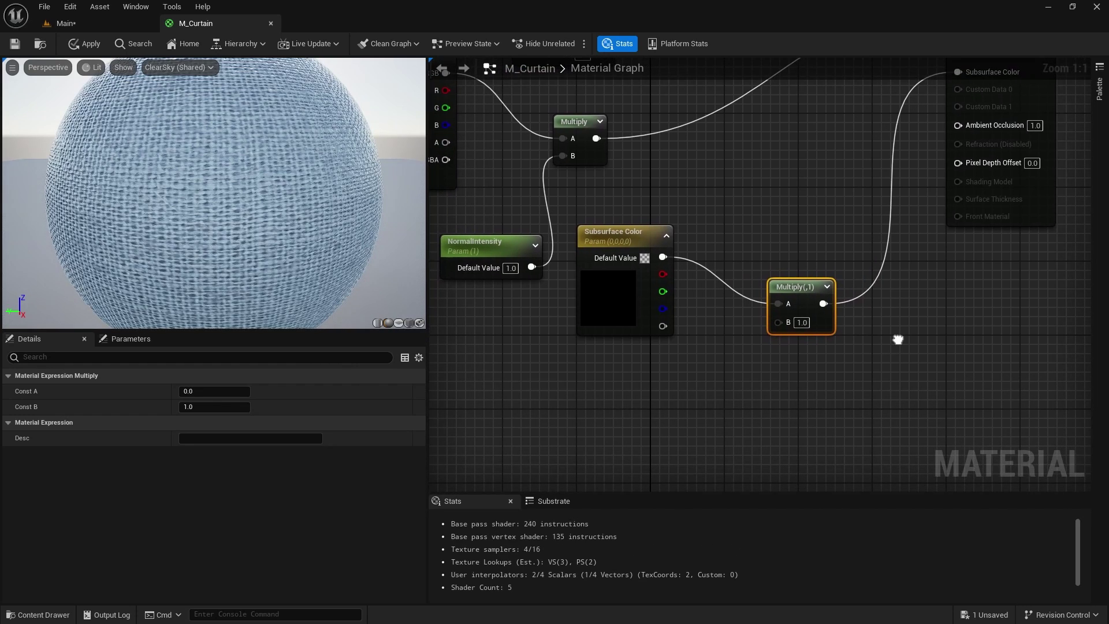
- Add an SSSIntensity scalar parameter and wire it to the Multiply's B input
click(614, 377)
key(BackSpace)
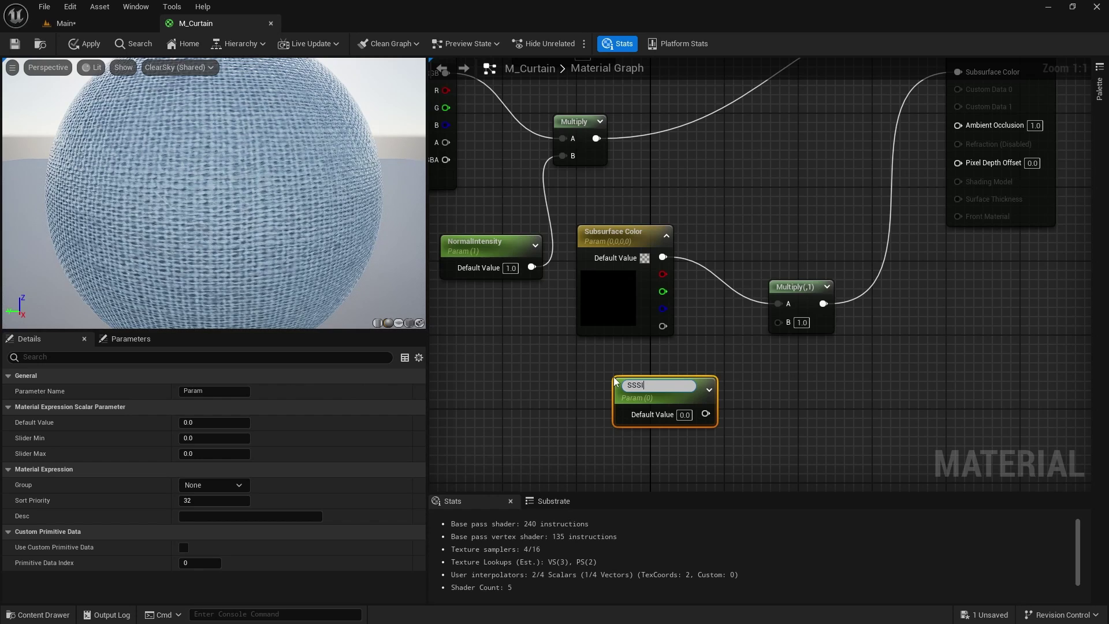
text(SSSIntensity)
key(Return)
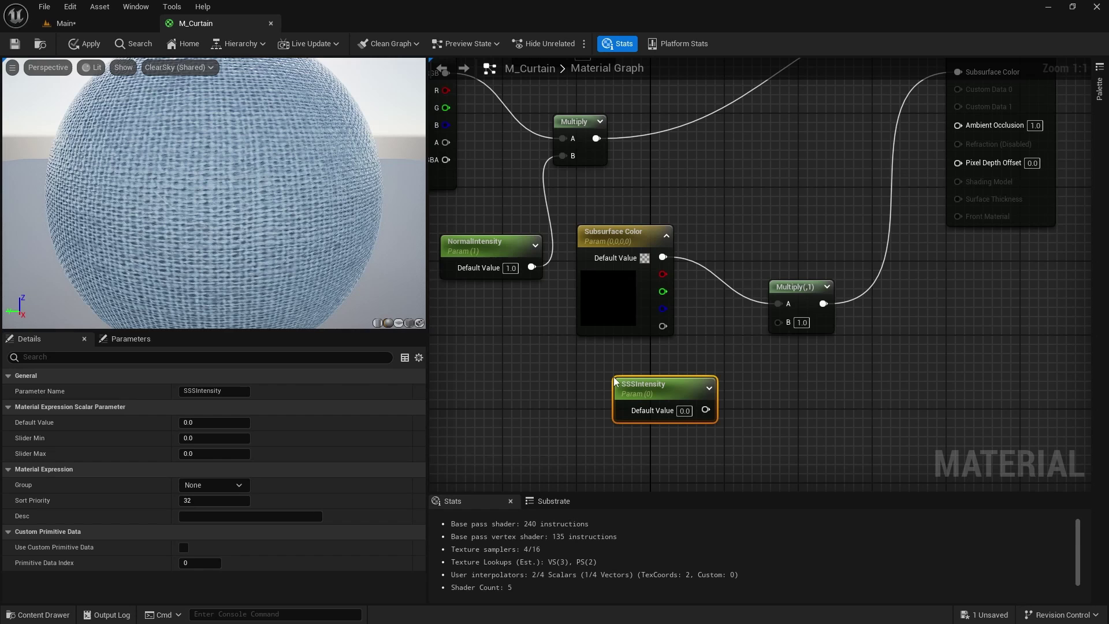
drag(706, 409, 778, 321)
scroll(763, 307, down, 3)
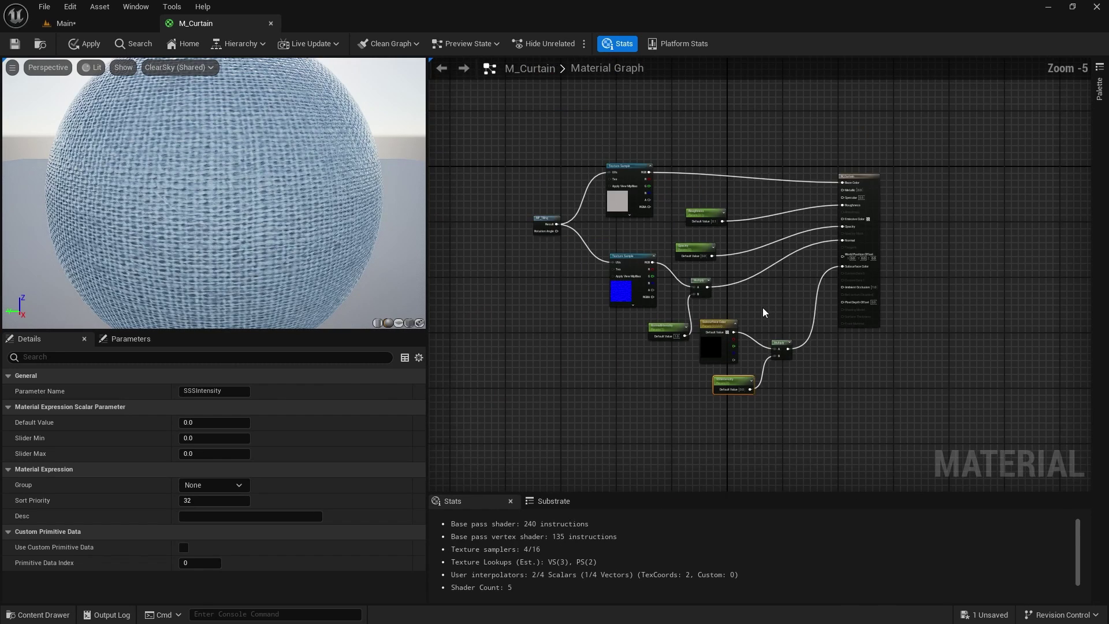
- Enable Two Sided on M_Curtain, save it, and return to the level near the curtains
right_drag(812, 269, 894, 377)
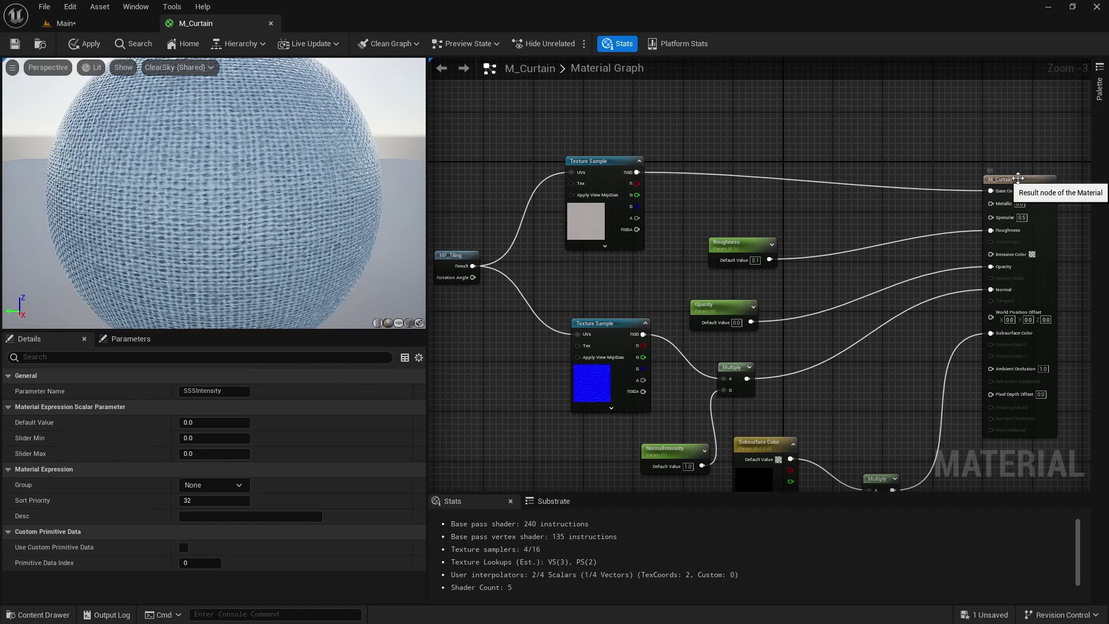
click(1008, 185)
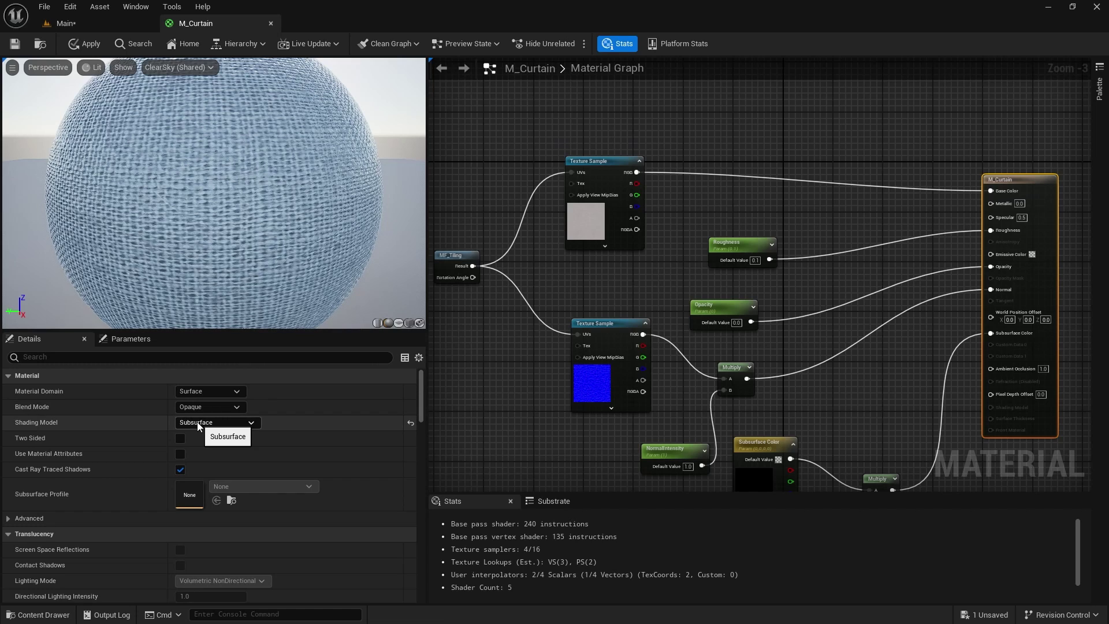
click(180, 440)
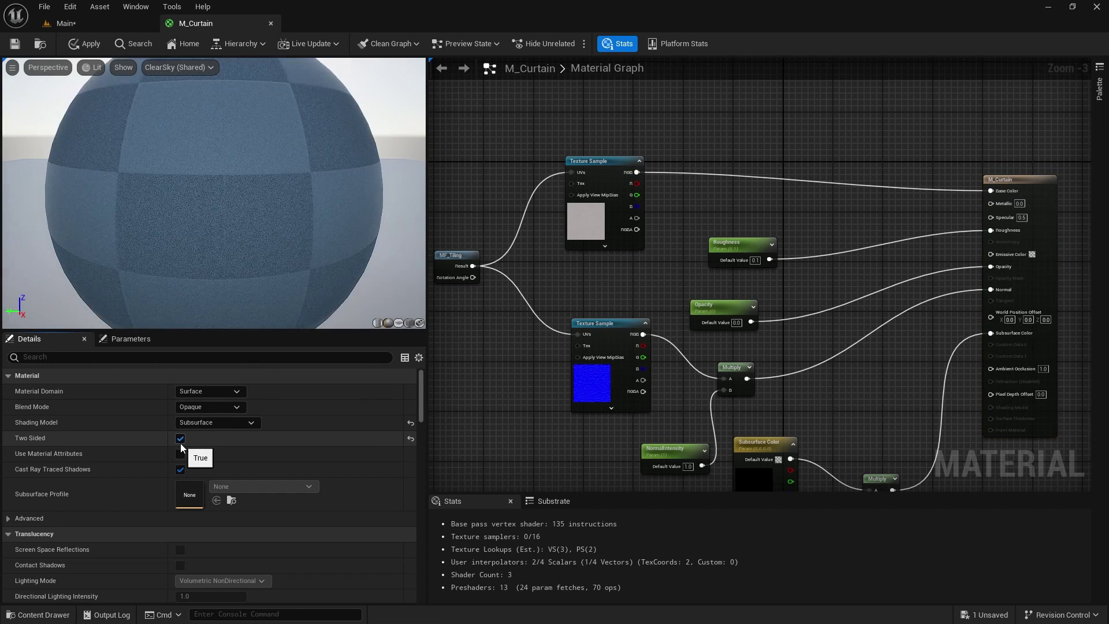
click(15, 43)
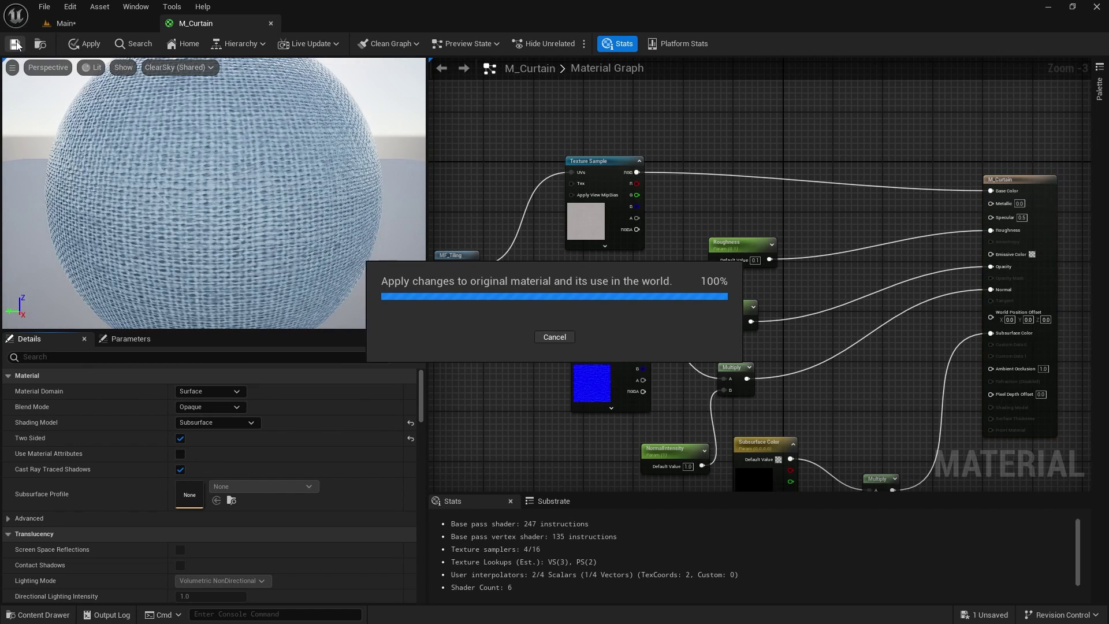
click(270, 23)
right_drag(321, 263, 359, 268)
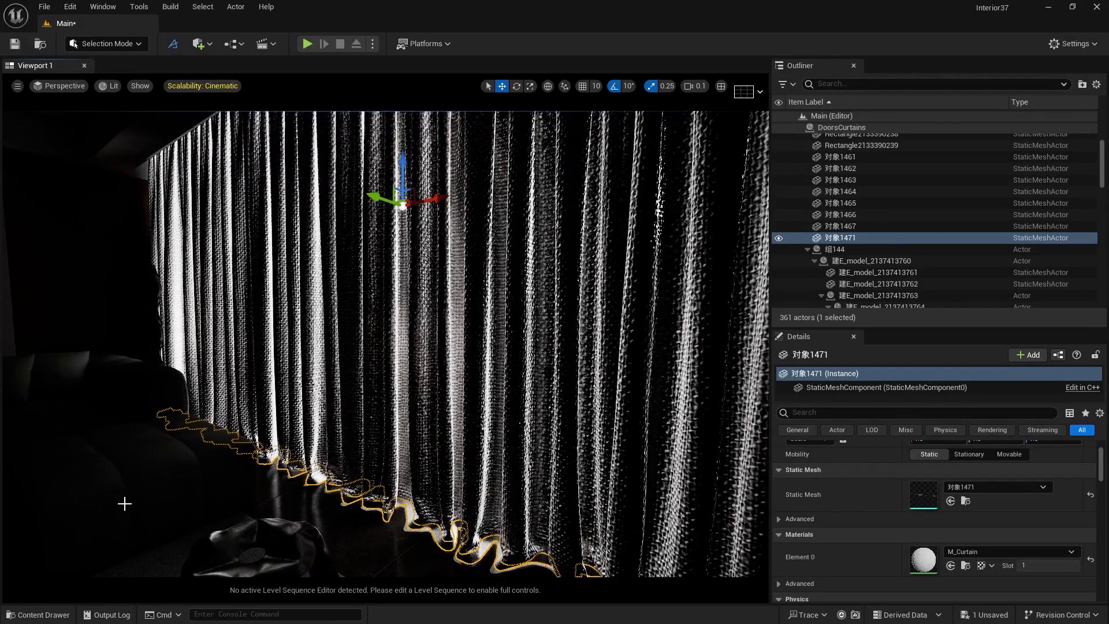
- Create the material instance M_Curtain_Inst from M_Curtain
click(36, 613)
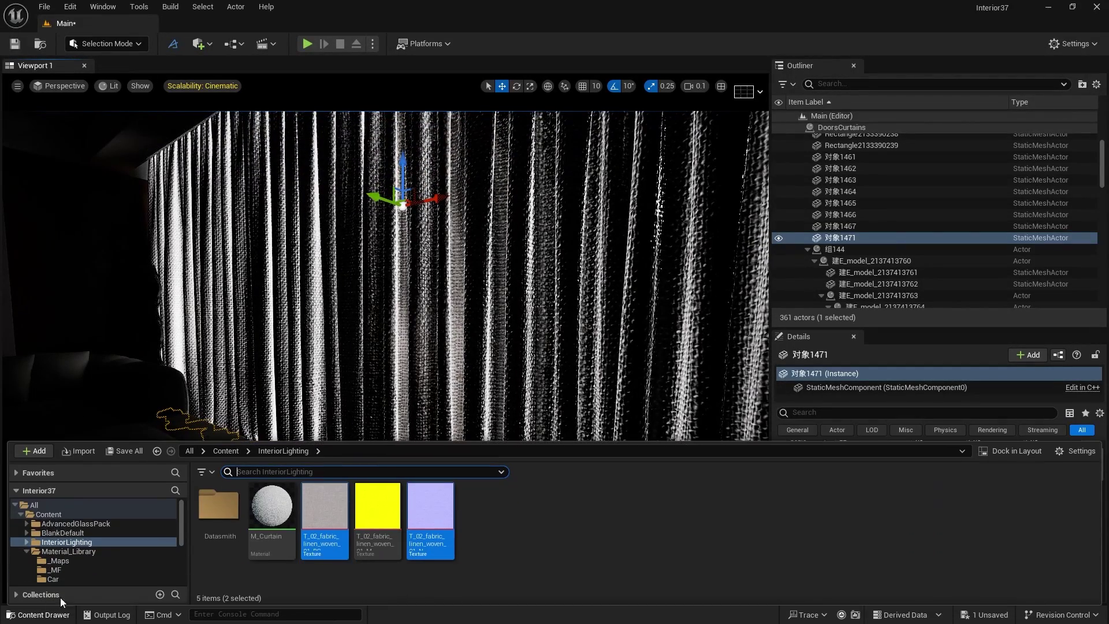
click(261, 522)
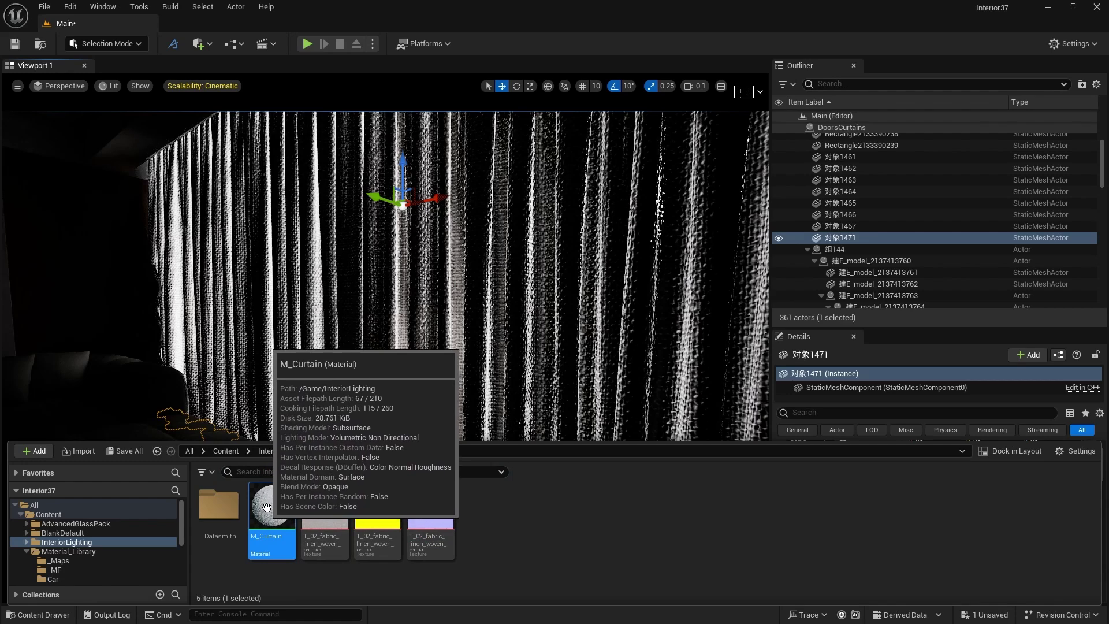
right_click(267, 514)
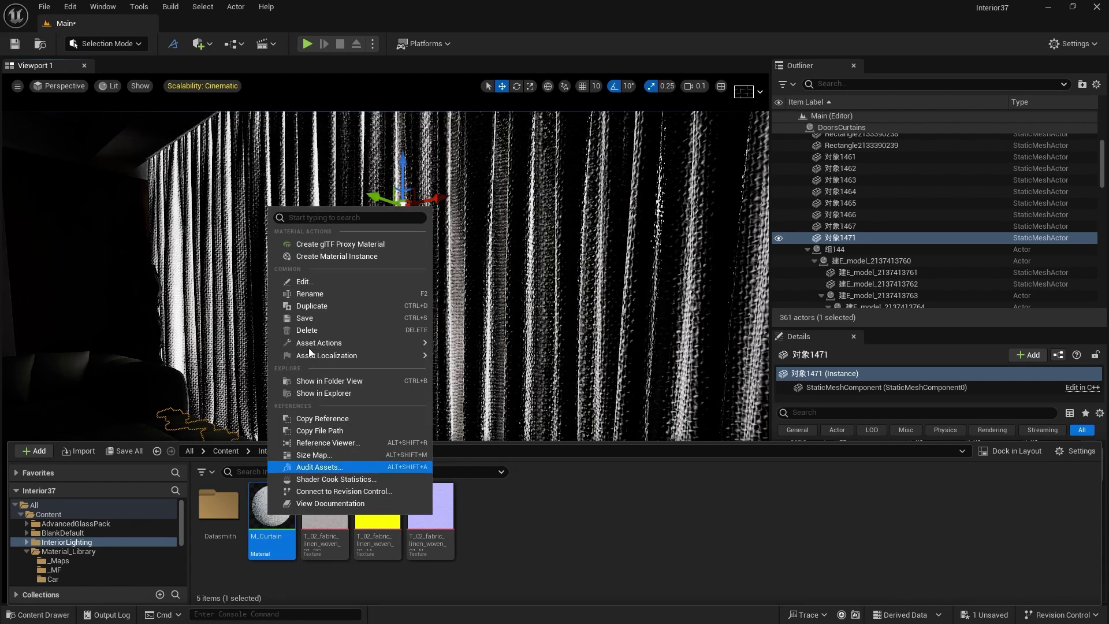
click(329, 263)
key(Return)
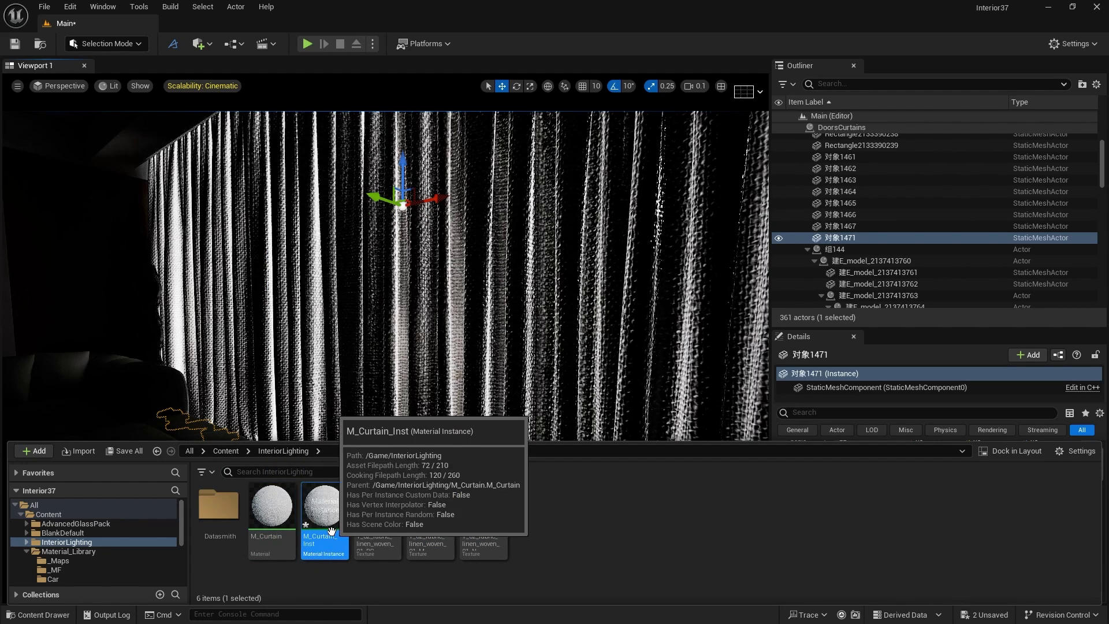
- Apply M_Curtain_Inst to the curtain and open it in the instance editor
drag(324, 520, 213, 439)
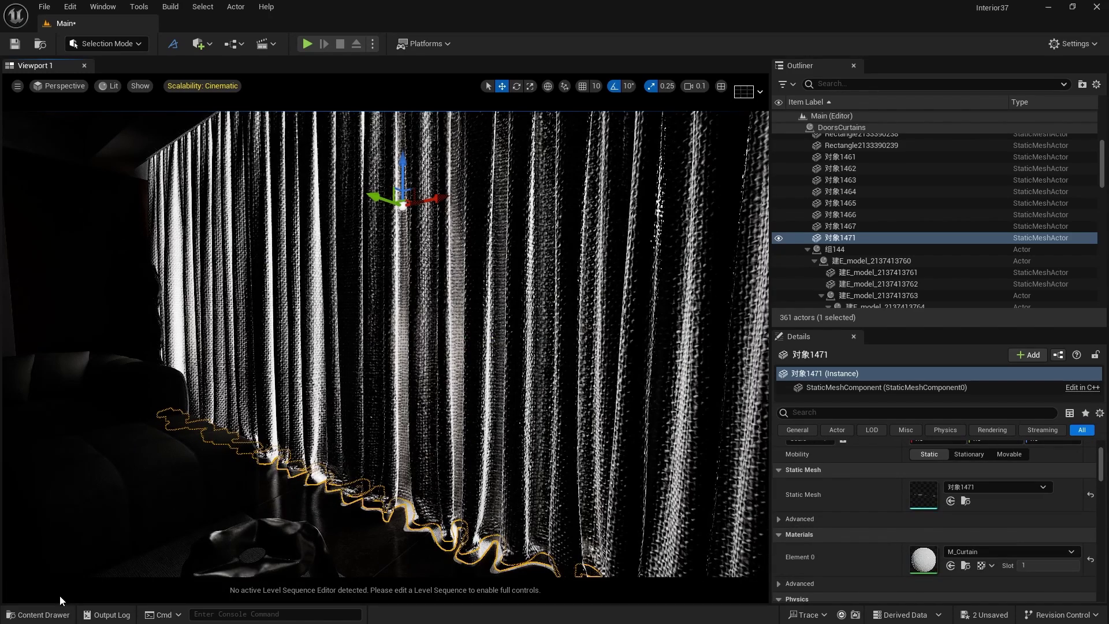
click(54, 615)
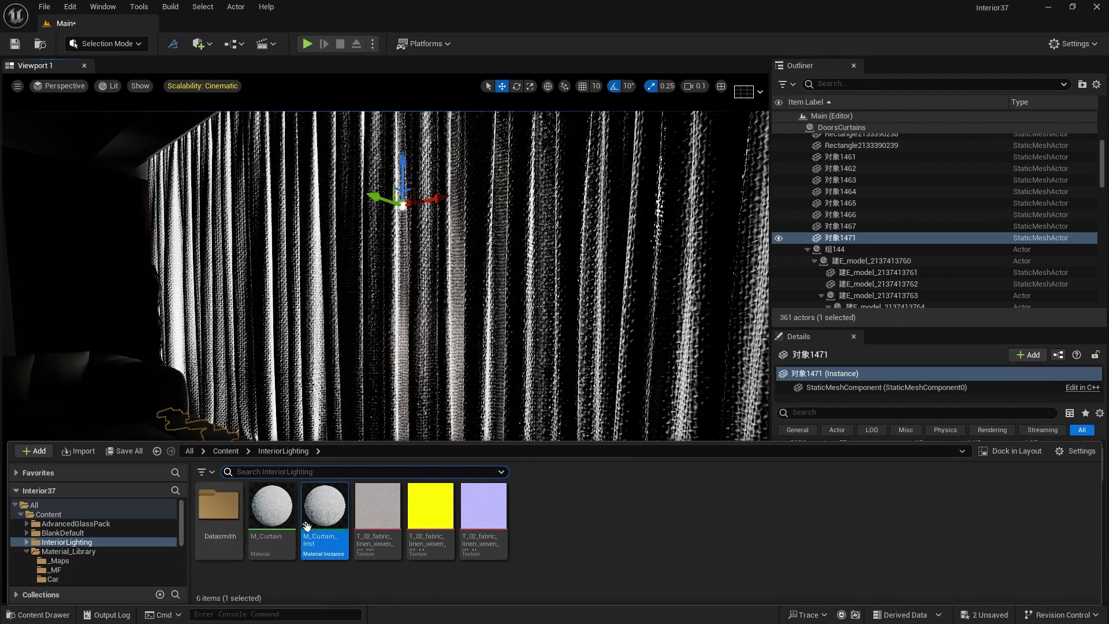
double_click(328, 509)
drag(527, 289, 872, 109)
- Enable overrides for Tiling/Offset, NormalIntensity, Opacity, Roughness, SSSIntensity and Subsurface Color
click(798, 220)
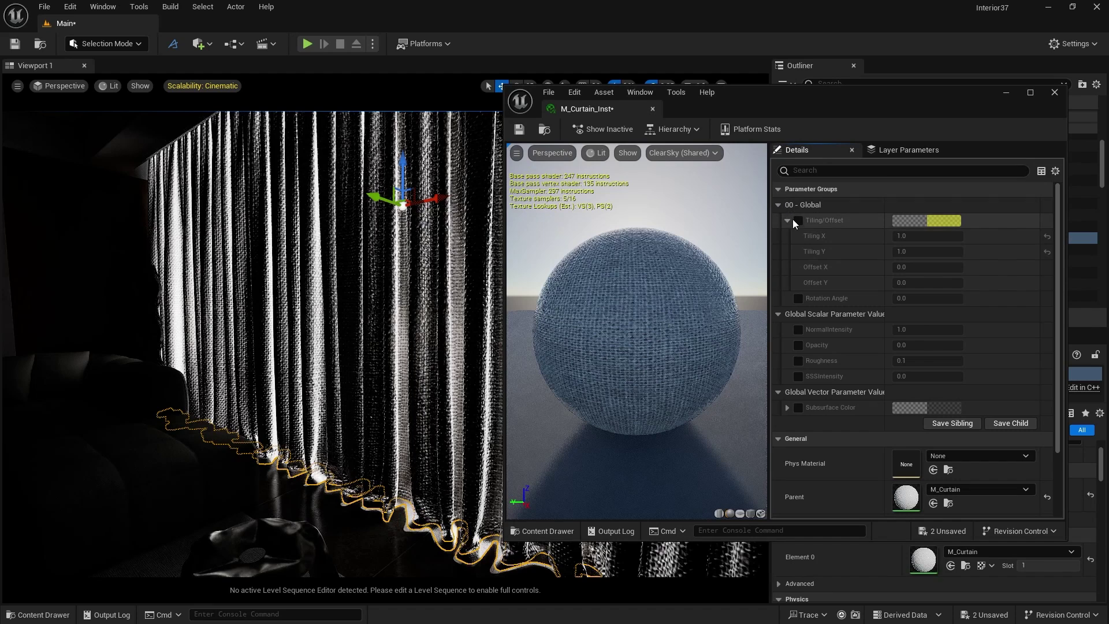
click(799, 329)
click(799, 345)
click(799, 361)
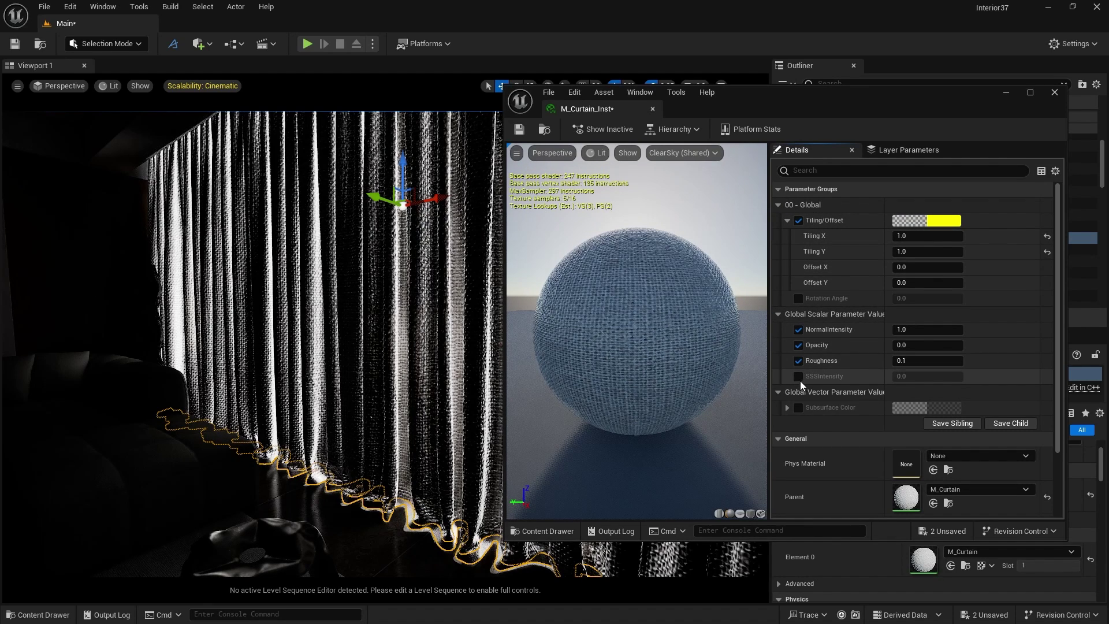
click(799, 377)
click(799, 407)
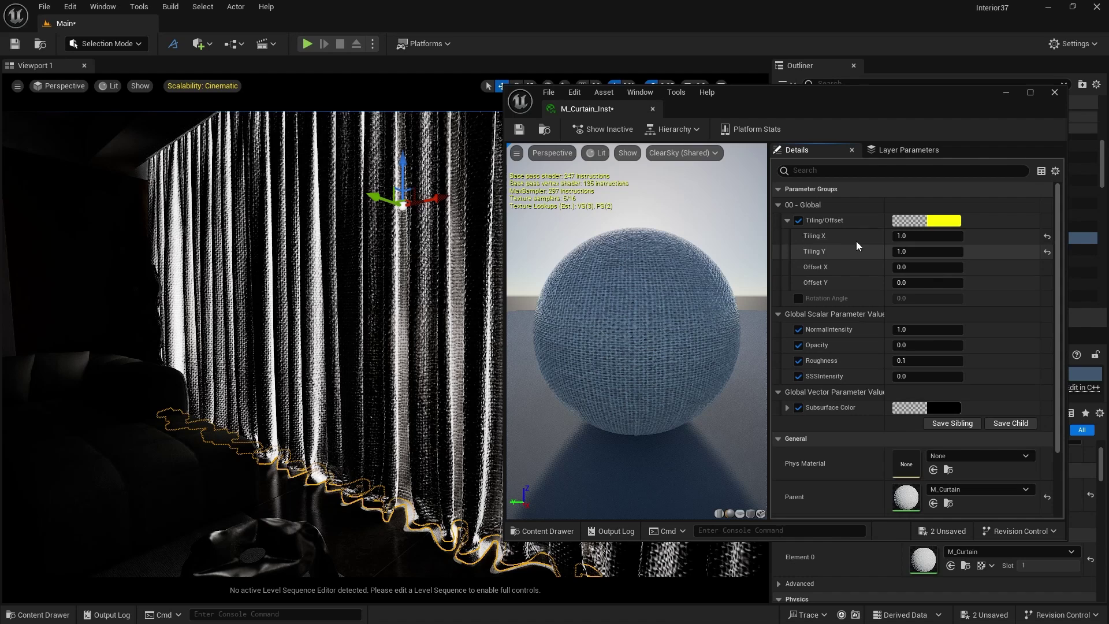
- Set Tiling X and Y to 7.0 and brighten Subsurface Color toward white
click(908, 238)
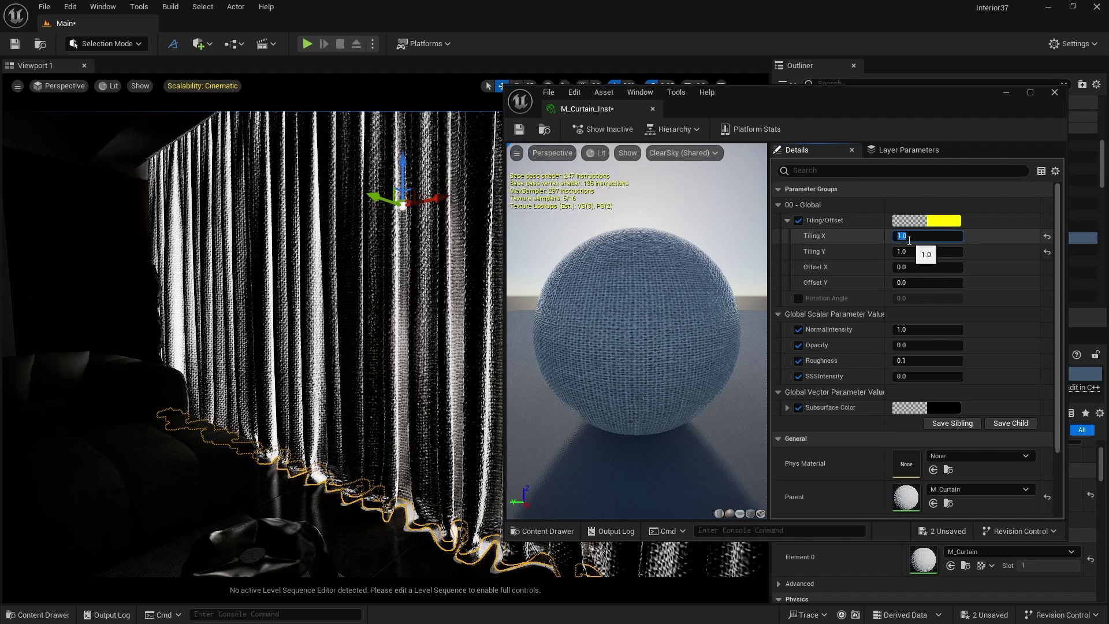
text(7)
key(Tab)
text(7)
key(Return)
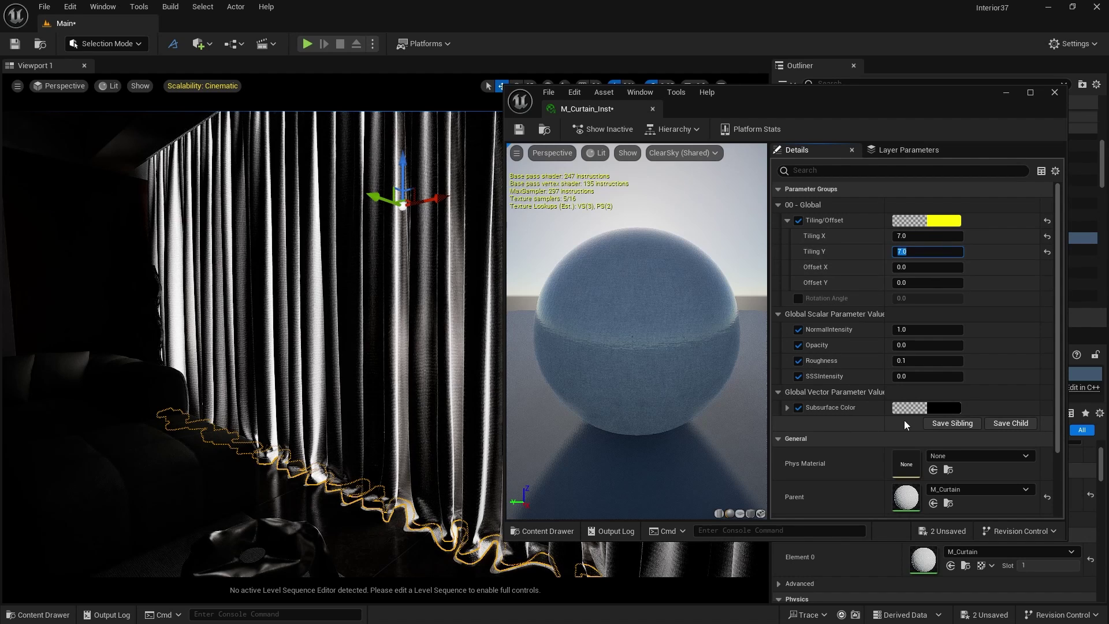
click(938, 409)
drag(853, 395, 850, 346)
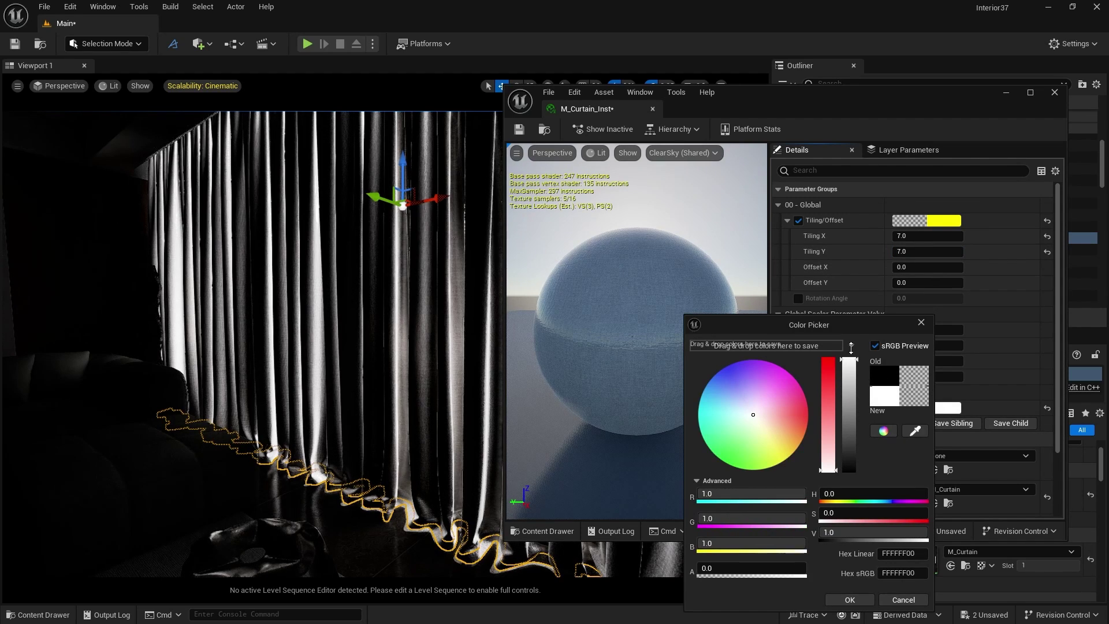
- Confirm white as the instance's Subsurface Color and select the SSSIntensity field
click(849, 600)
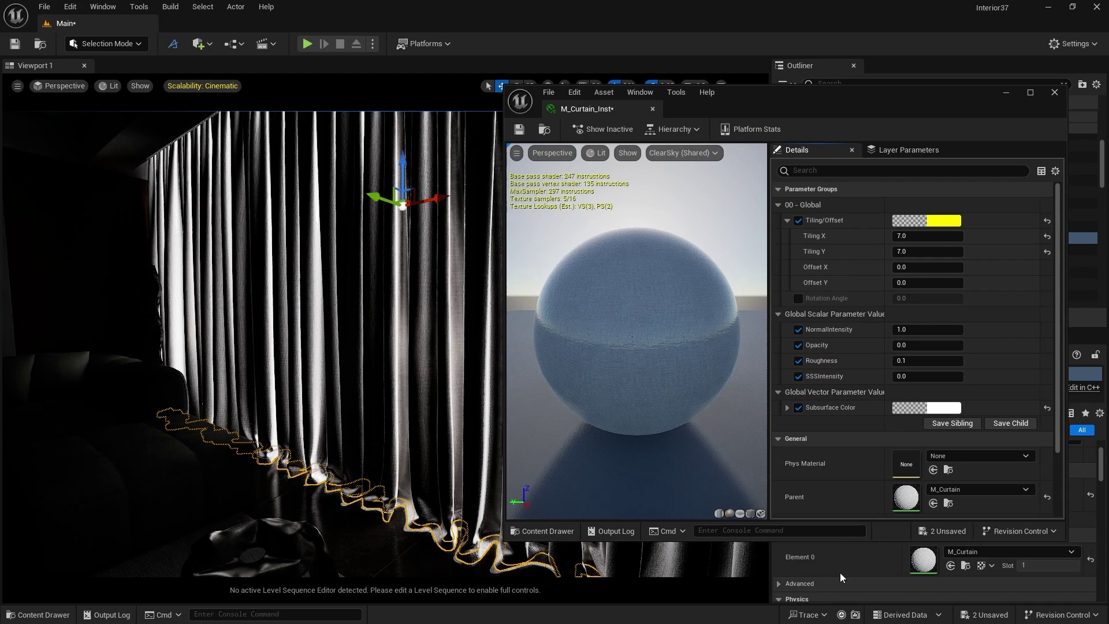
click(910, 376)
- Set the curtain instance's SSSIntensity to 1.0
text(0.5)
key(Return)
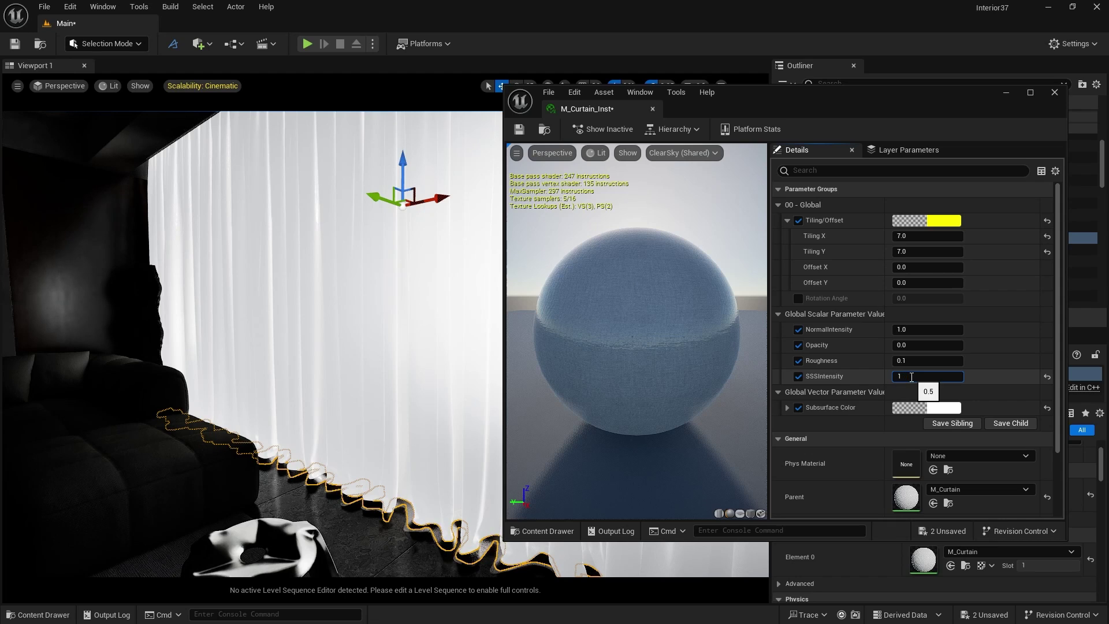
key(Return)
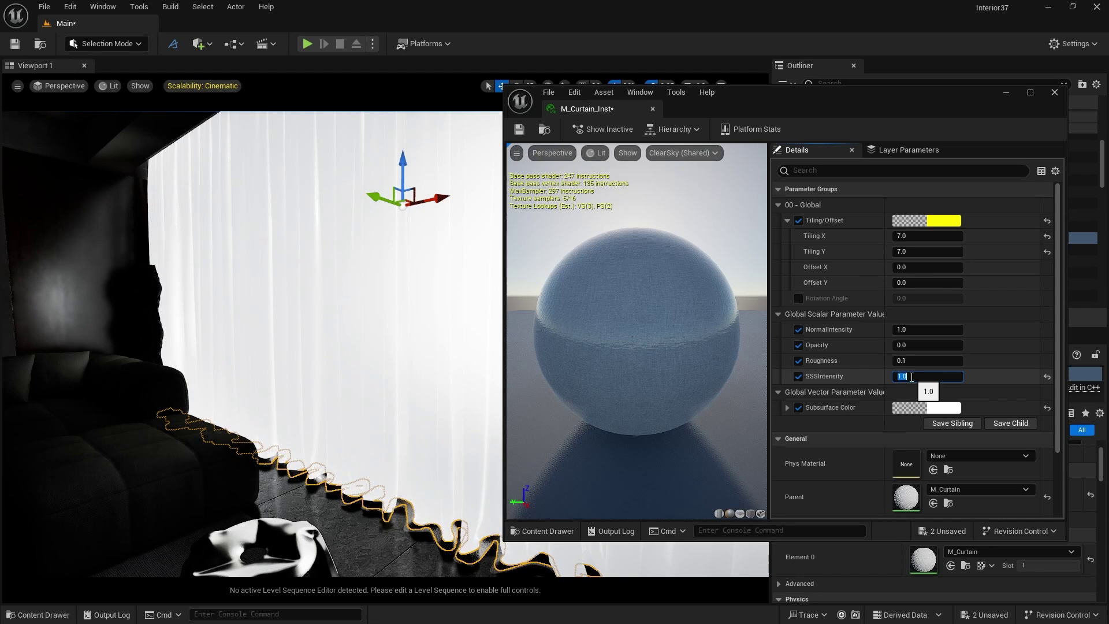
- Set Opacity to 0.4 and bring up the parent M_Curtain material graph
click(902, 344)
key(BackSpace)
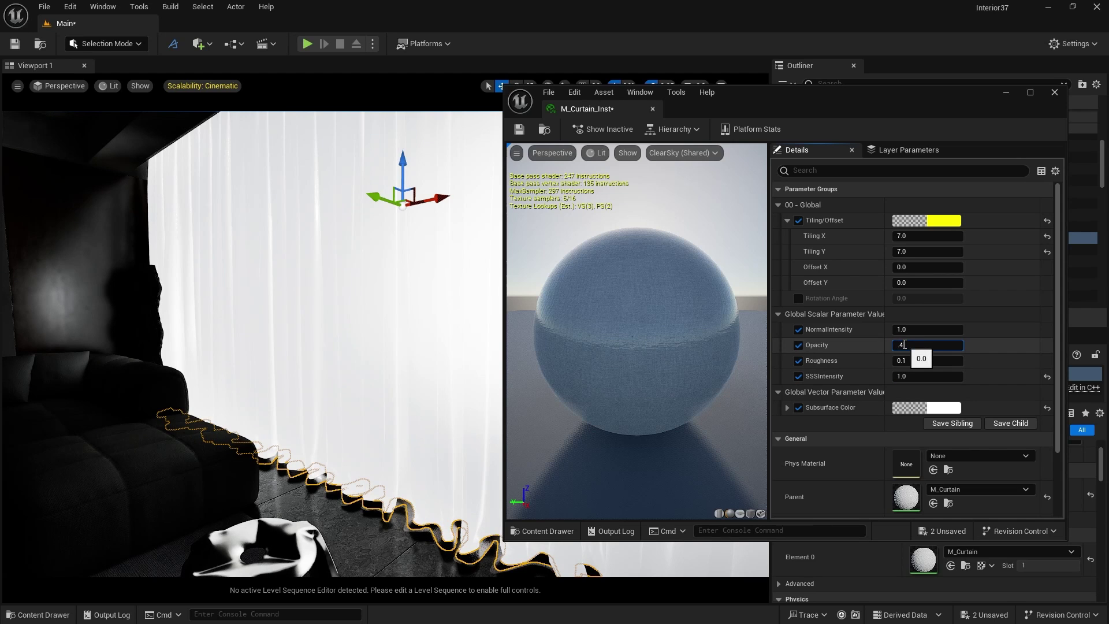
text(.4)
key(Return)
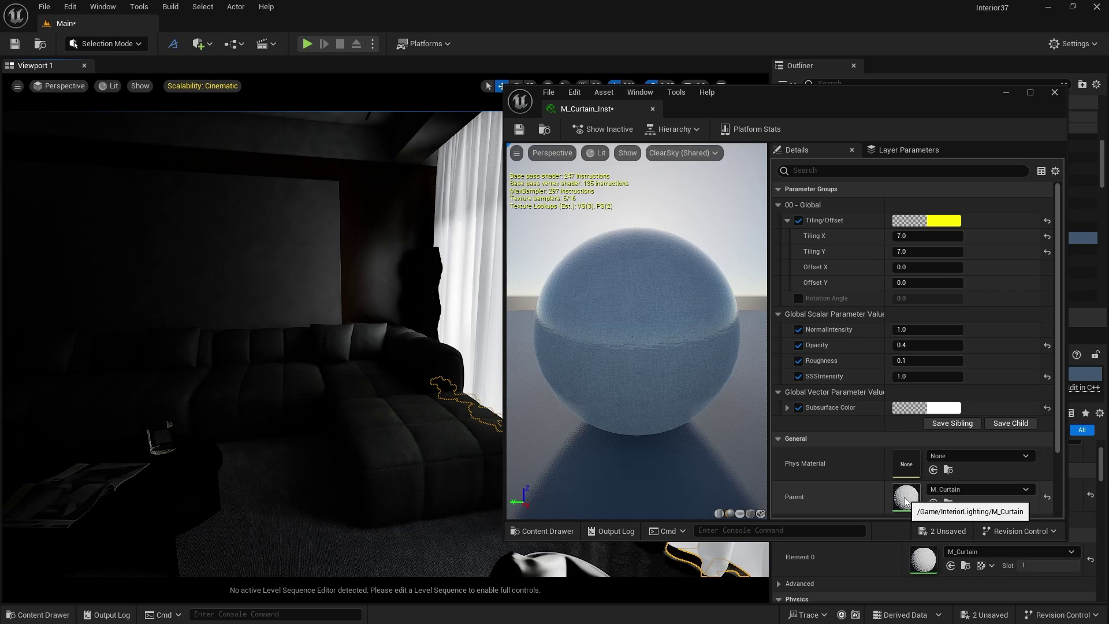
double_click(905, 500)
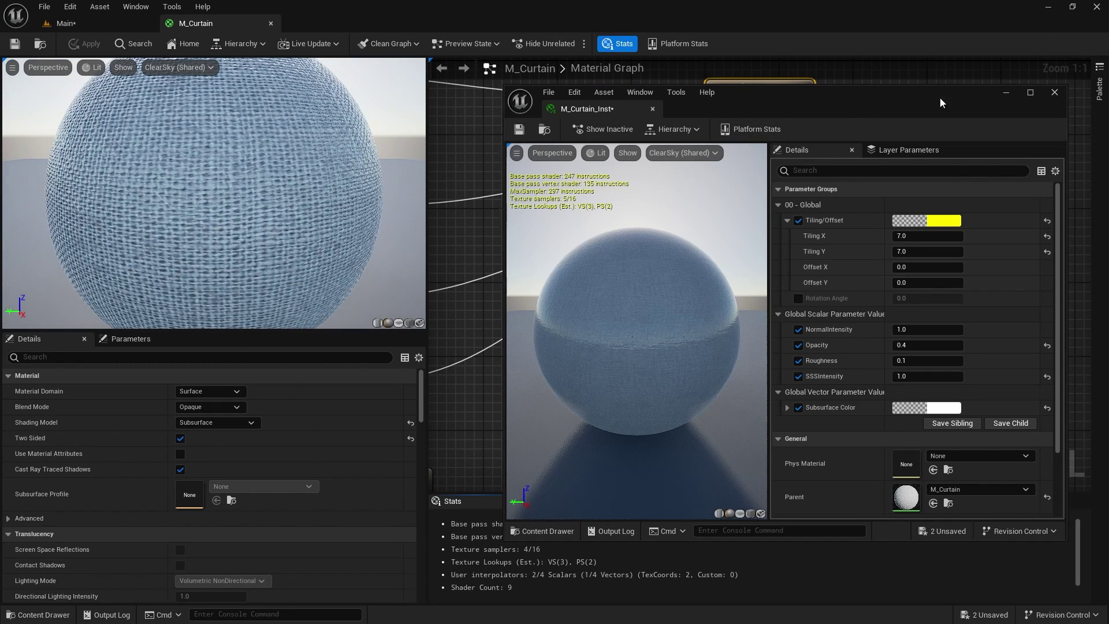
click(1005, 93)
- Turn off Two Sided on M_Curtain, apply the change, and go back to the Main level
right_drag(646, 205, 852, 206)
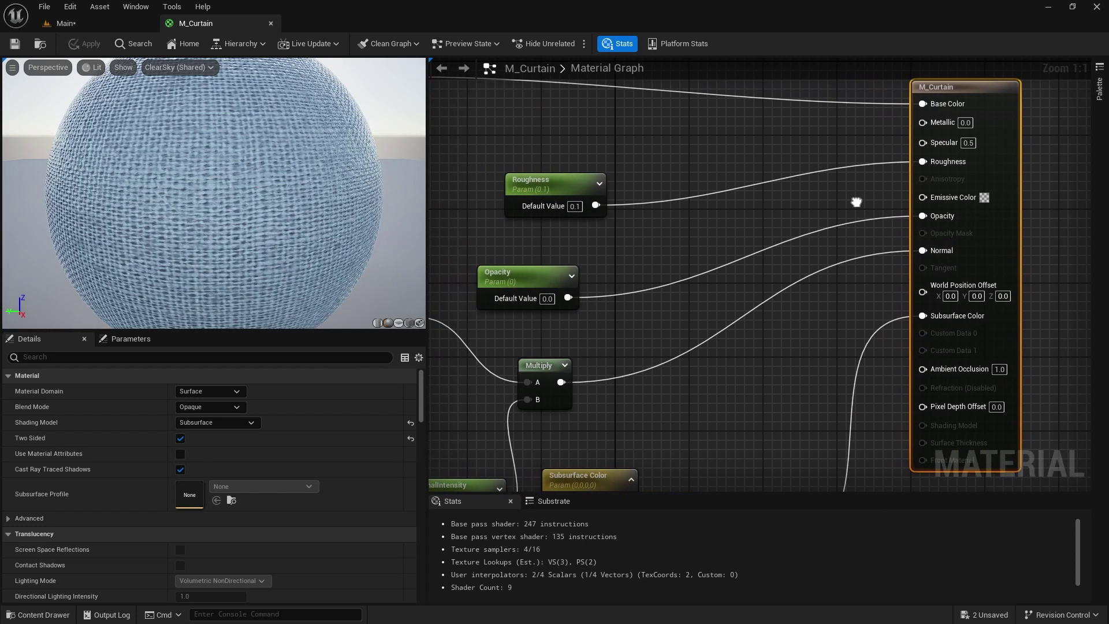
scroll(701, 246, down, 3)
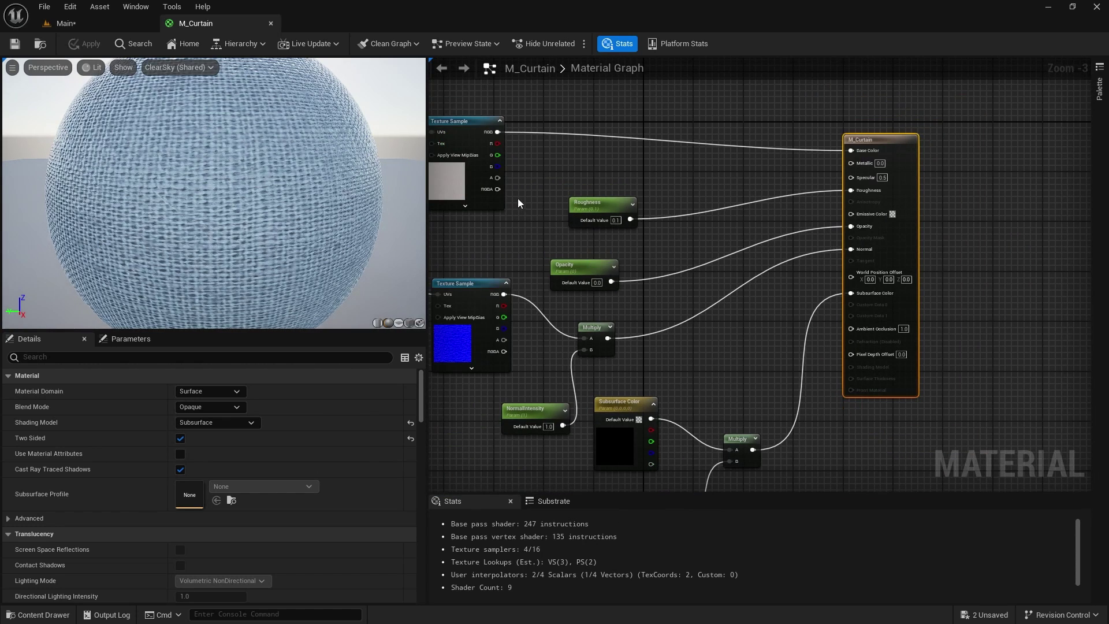
right_drag(517, 199, 636, 183)
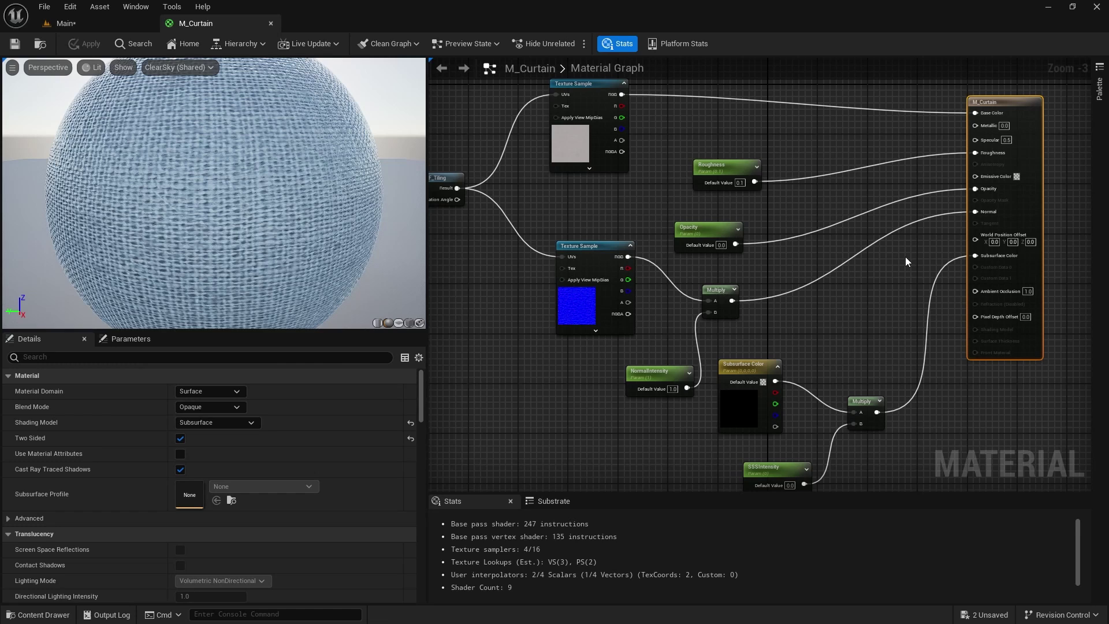
right_drag(906, 260, 770, 323)
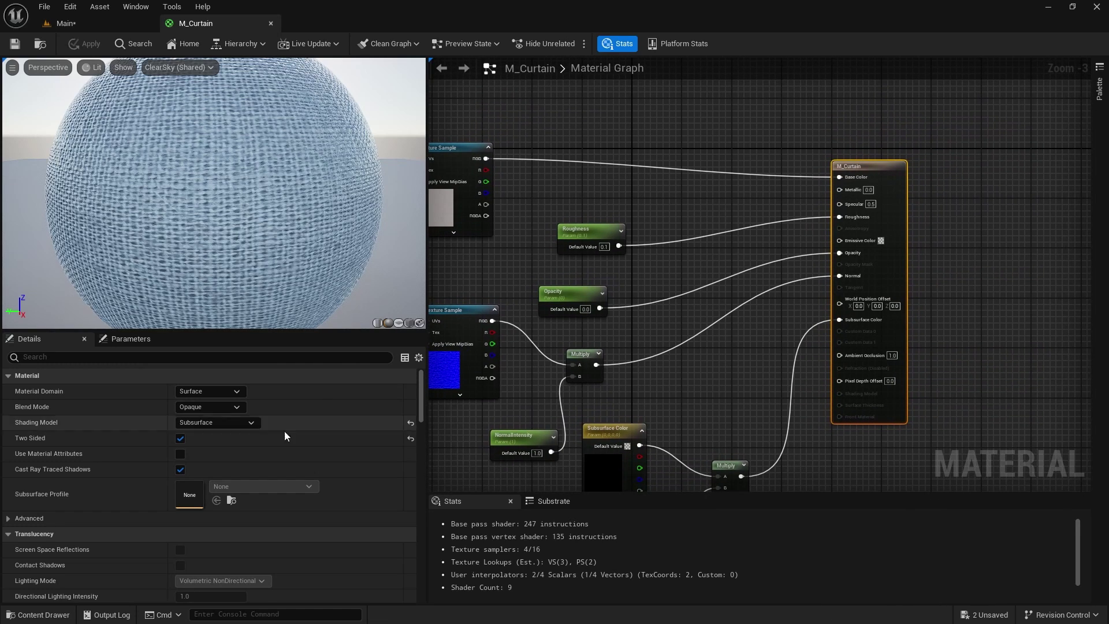
click(180, 438)
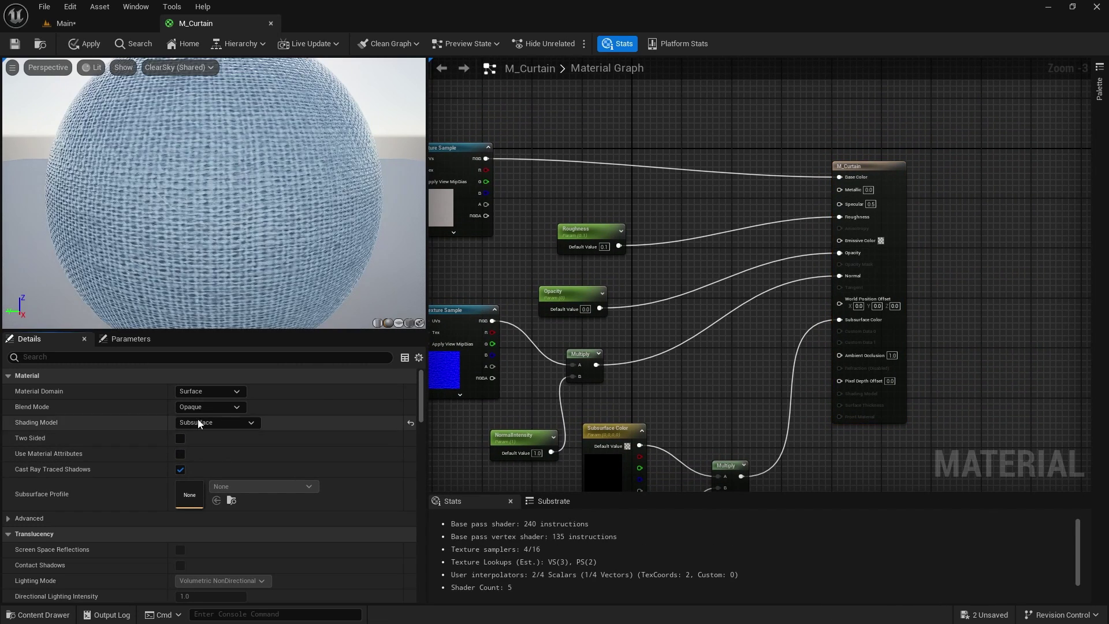
click(17, 45)
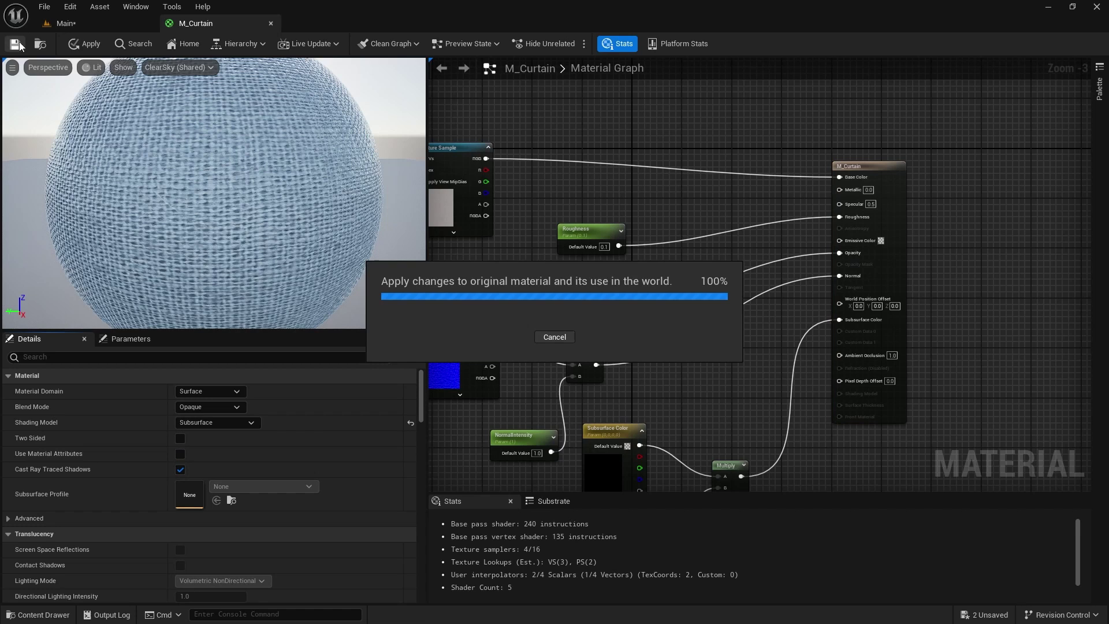
click(81, 25)
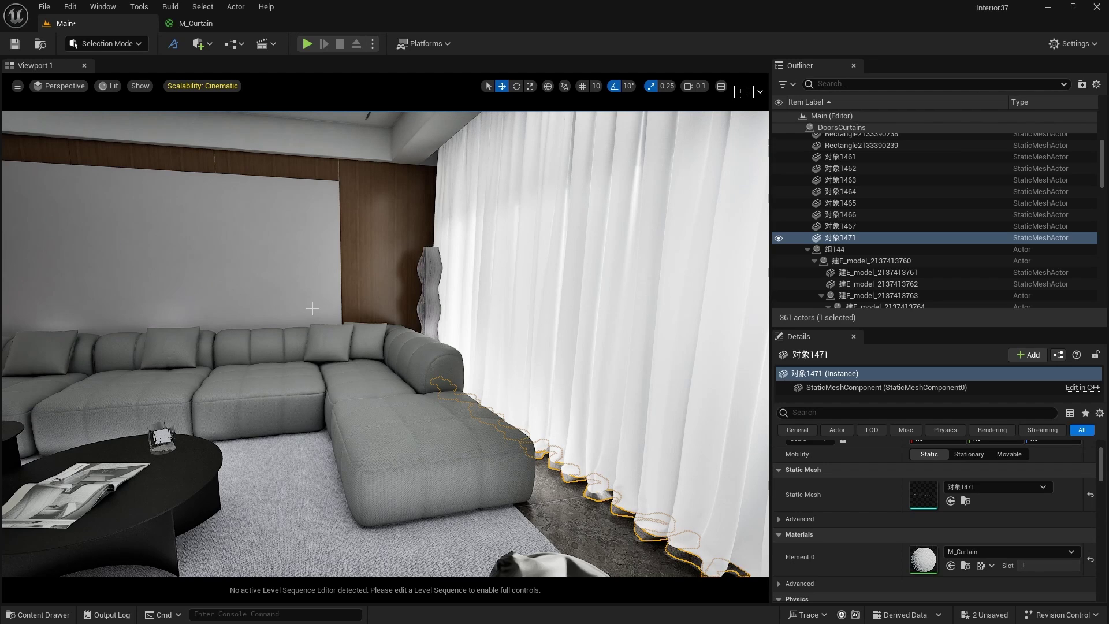
- Move the view near the curtains, open M_Curtain_Inst, edit Roughness, then reopen parent M_Curtain
right_drag(406, 307, 366, 391)
click(41, 615)
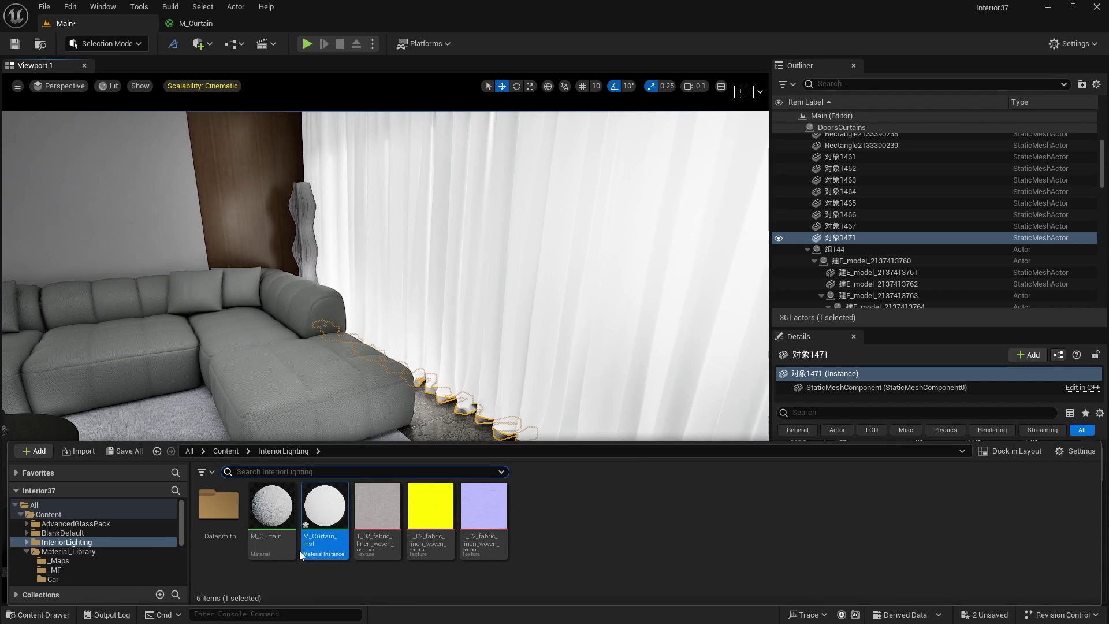
double_click(333, 505)
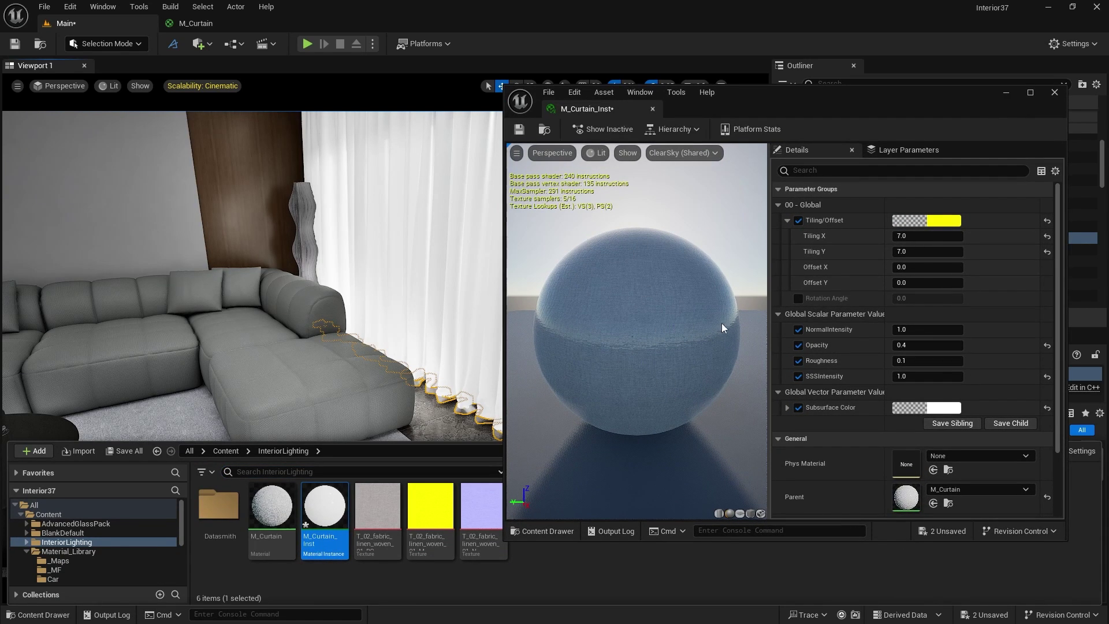
click(923, 361)
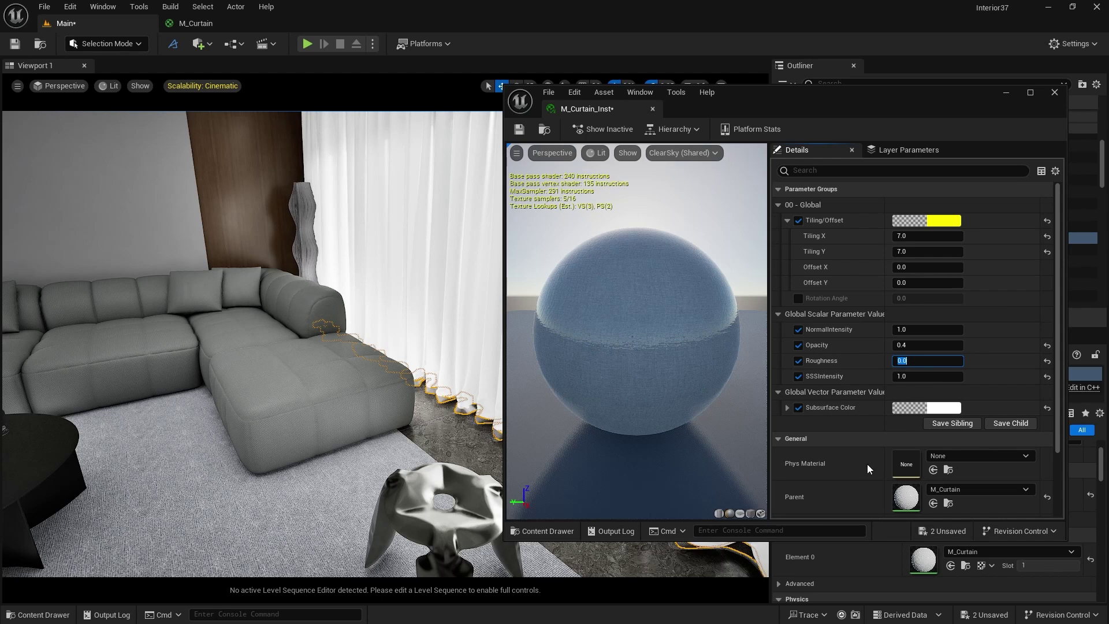
double_click(906, 497)
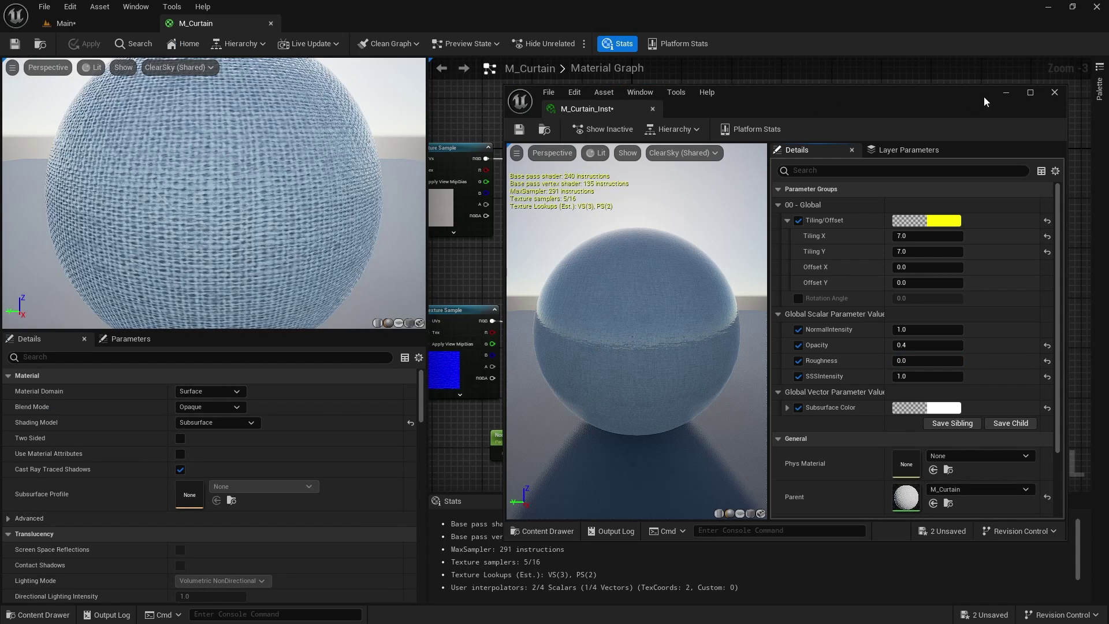
- Set M_Curtain's Specular to 0, save and apply it, and return to the Main level's InteriorLighting assets
click(1006, 93)
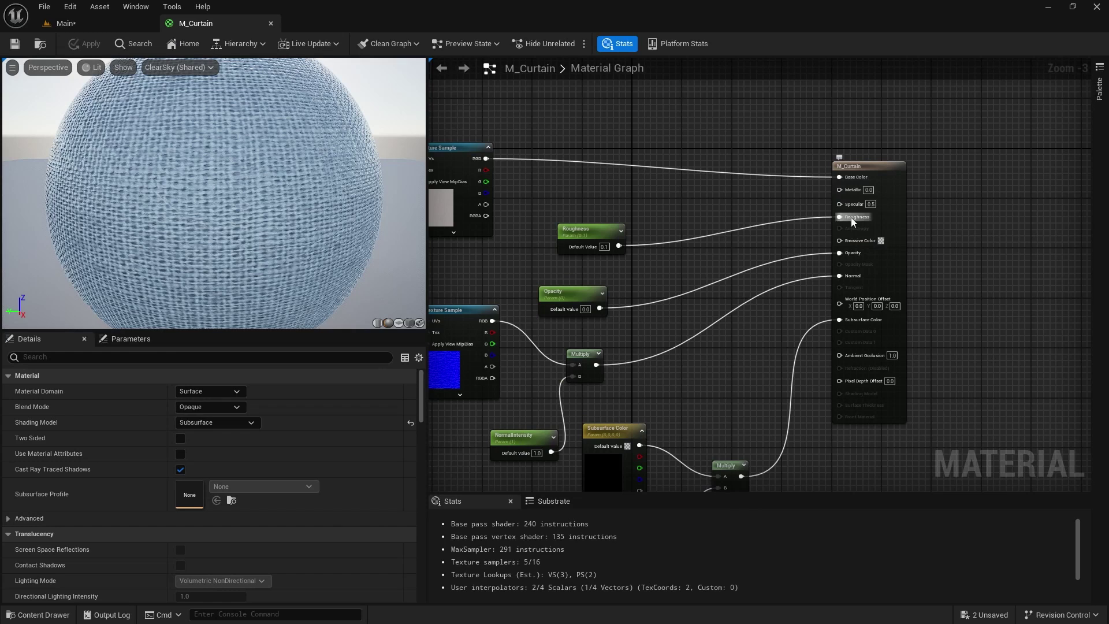
text(0)
key(Return)
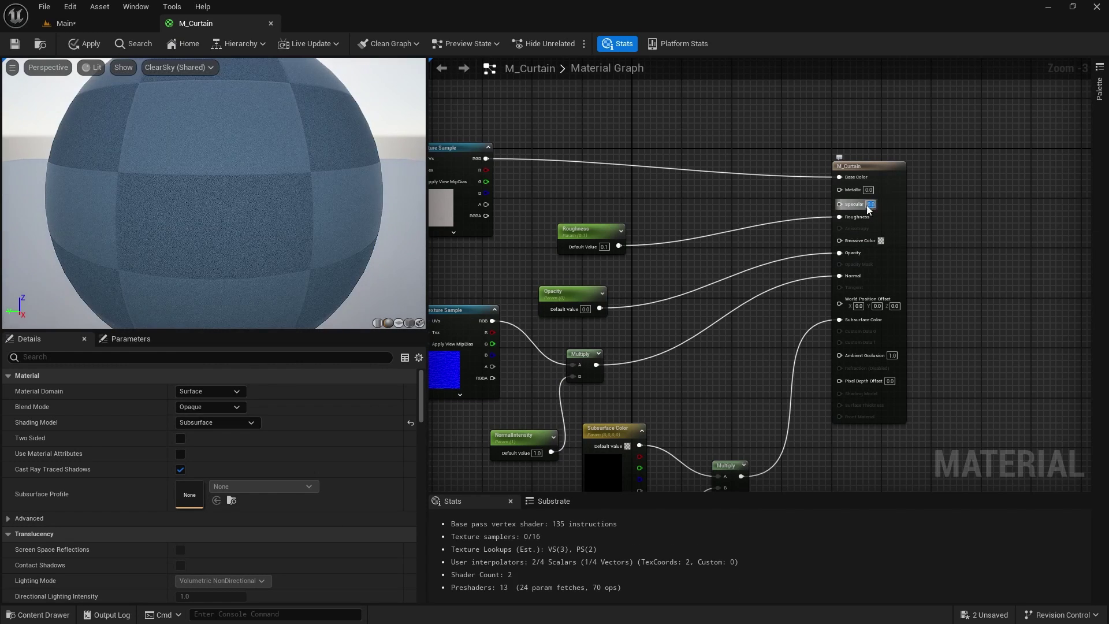
click(15, 44)
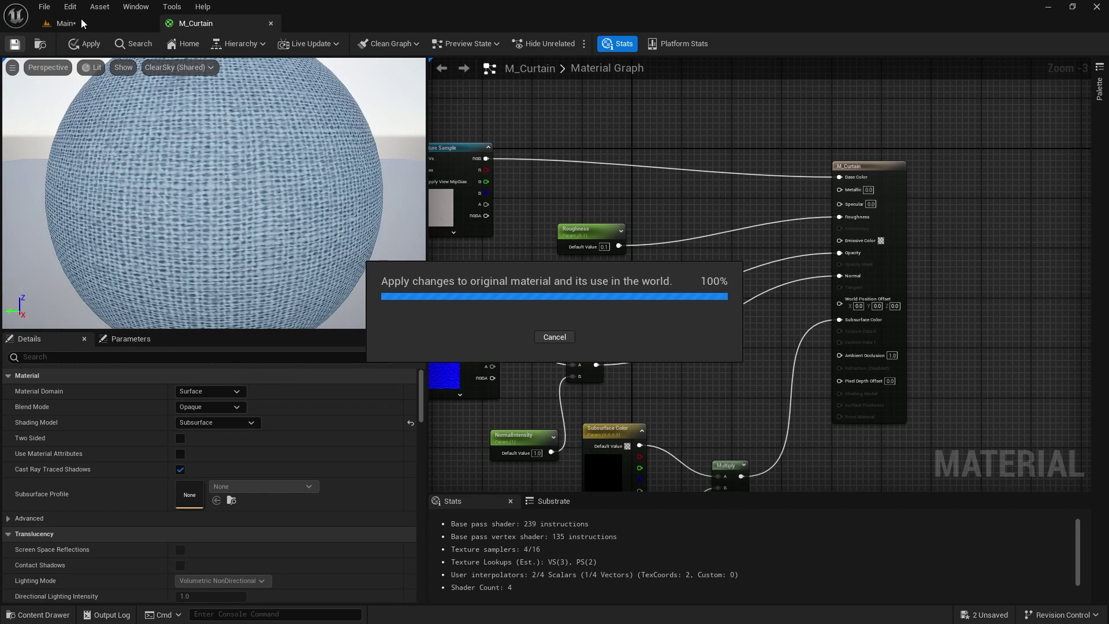
click(81, 22)
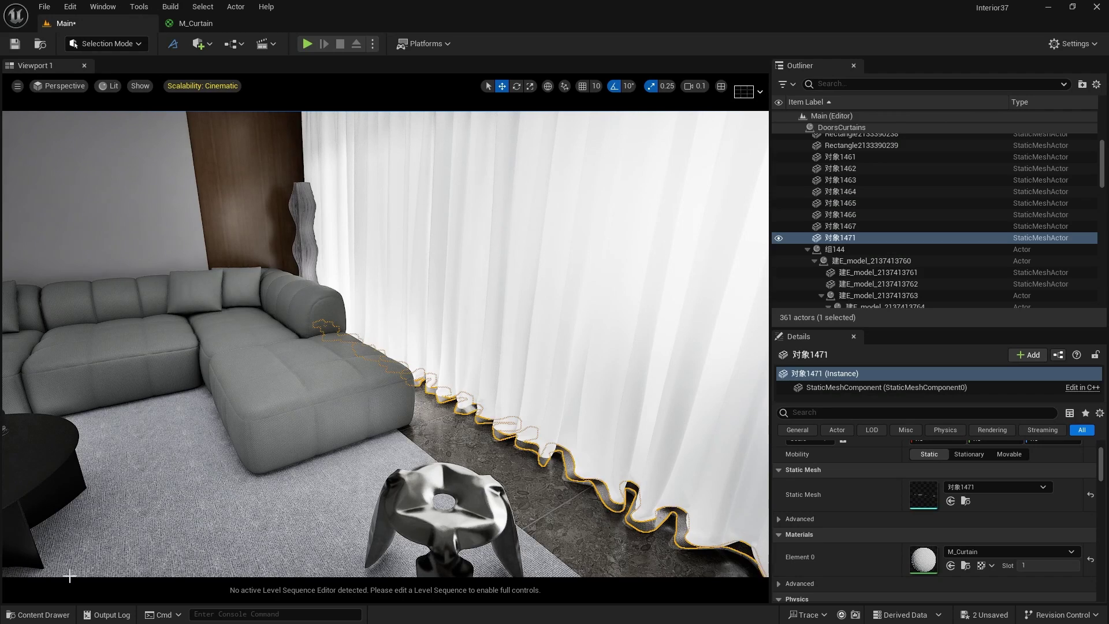
click(37, 615)
- Reopen M_Curtain_Inst and change its Subsurface Color to light grey D7D7D7 (value 0.677)
double_click(324, 508)
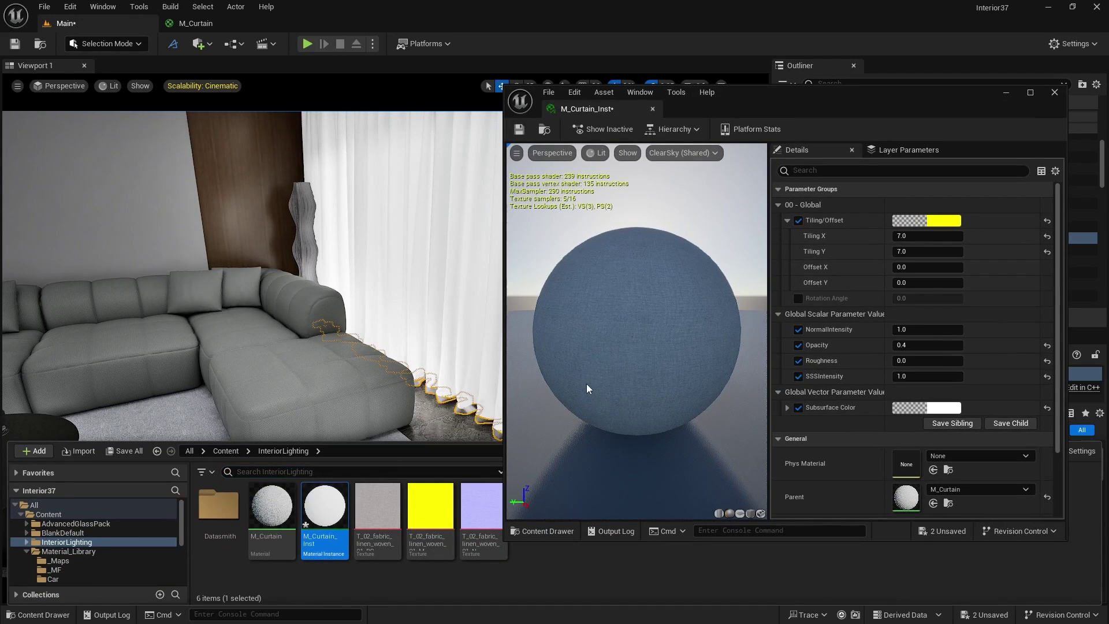
mouse_move(370, 324)
right_down()
mouse_move(306, 335)
mouse_move(362, 304)
right_up()
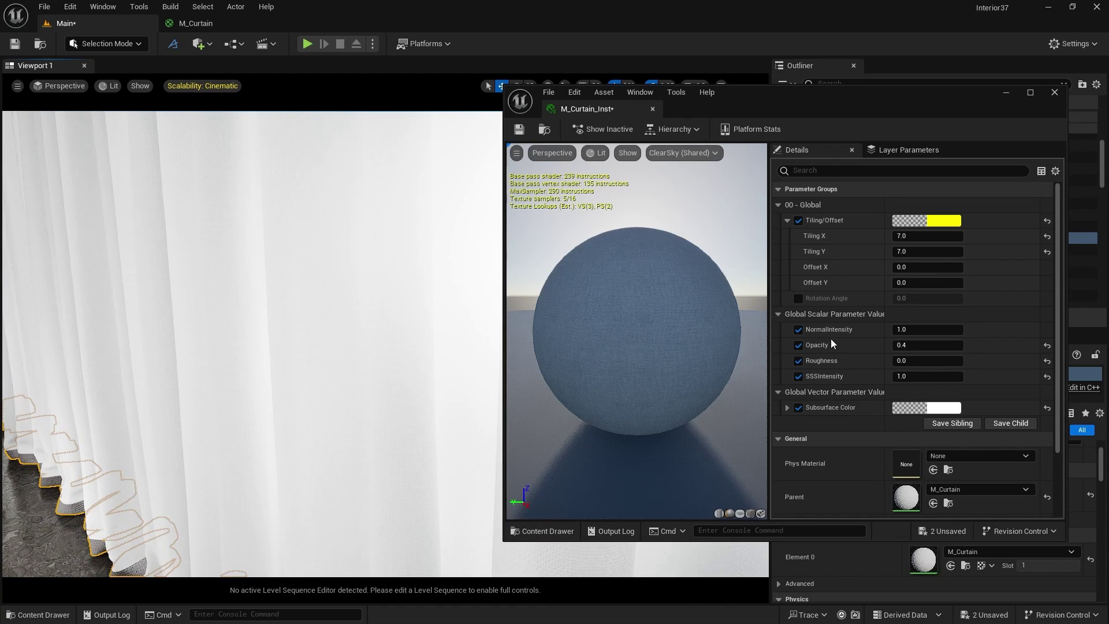
click(945, 408)
click(856, 391)
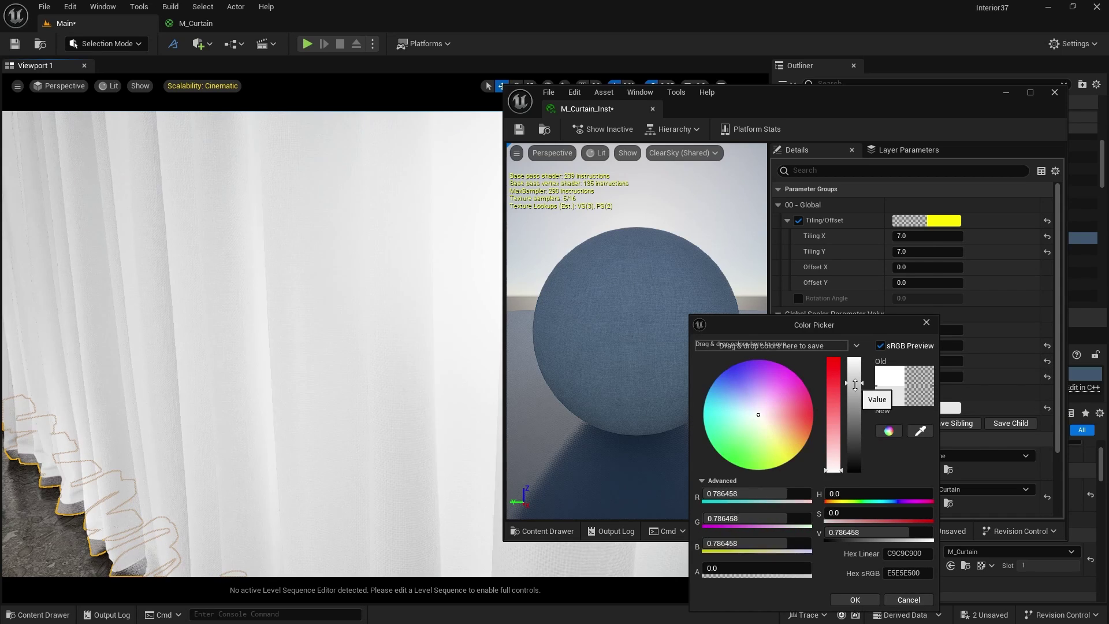
drag(855, 391, 855, 397)
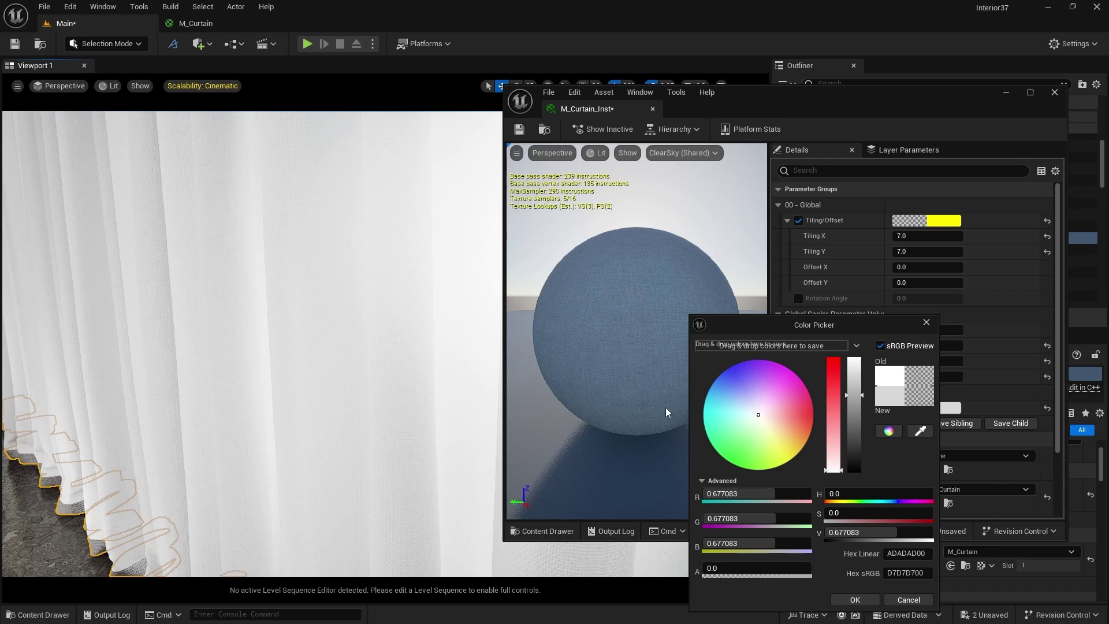
right_drag(171, 420, 237, 344)
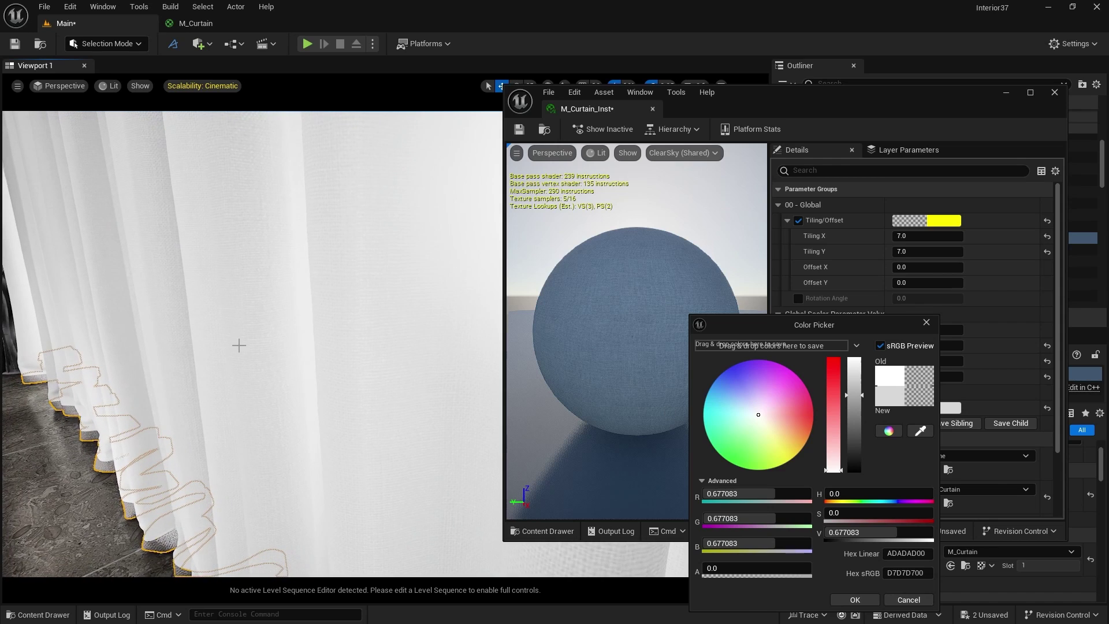
click(854, 599)
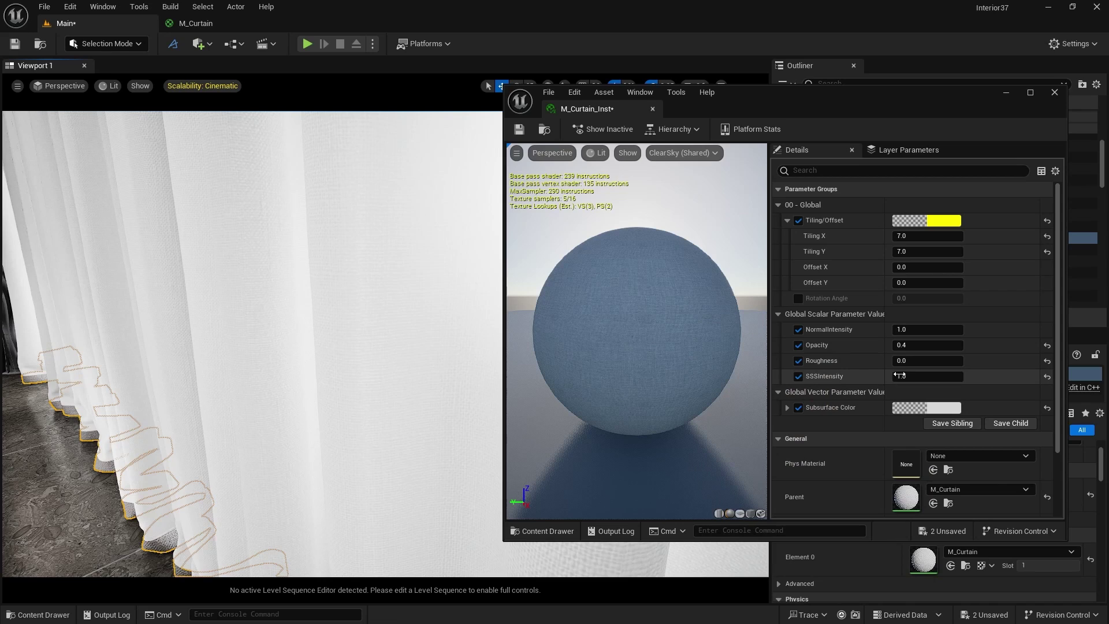
- Set M_Curtain_Inst's NormalIntensity to 0.4
click(913, 345)
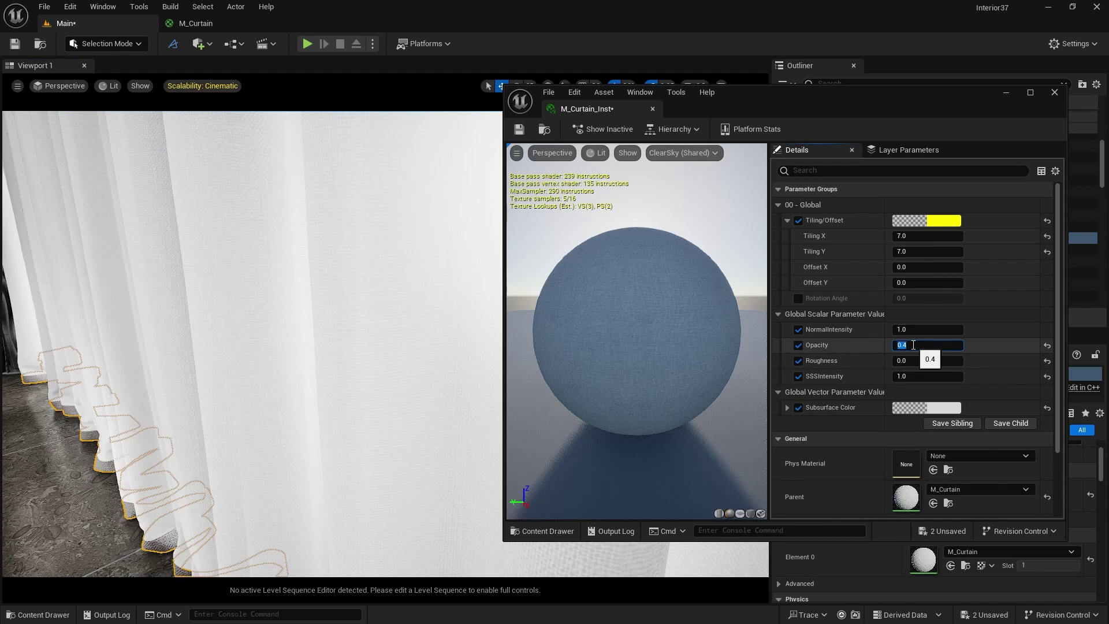
click(910, 330)
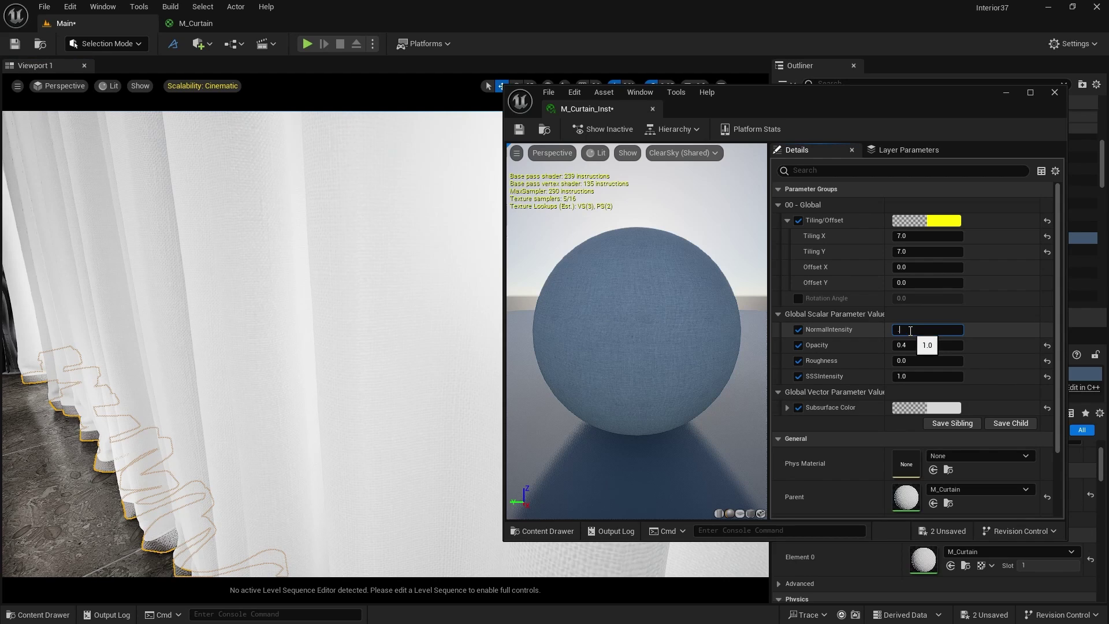
text(.4)
key(Return)
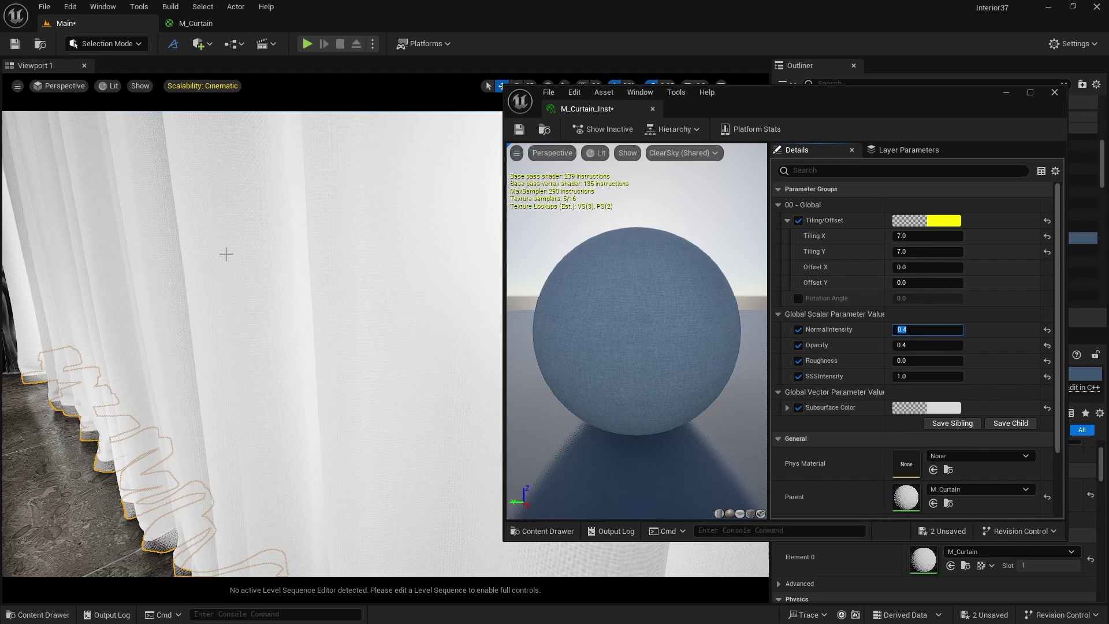
- Set the instance's Opacity to 0.2
click(907, 345)
text(.)
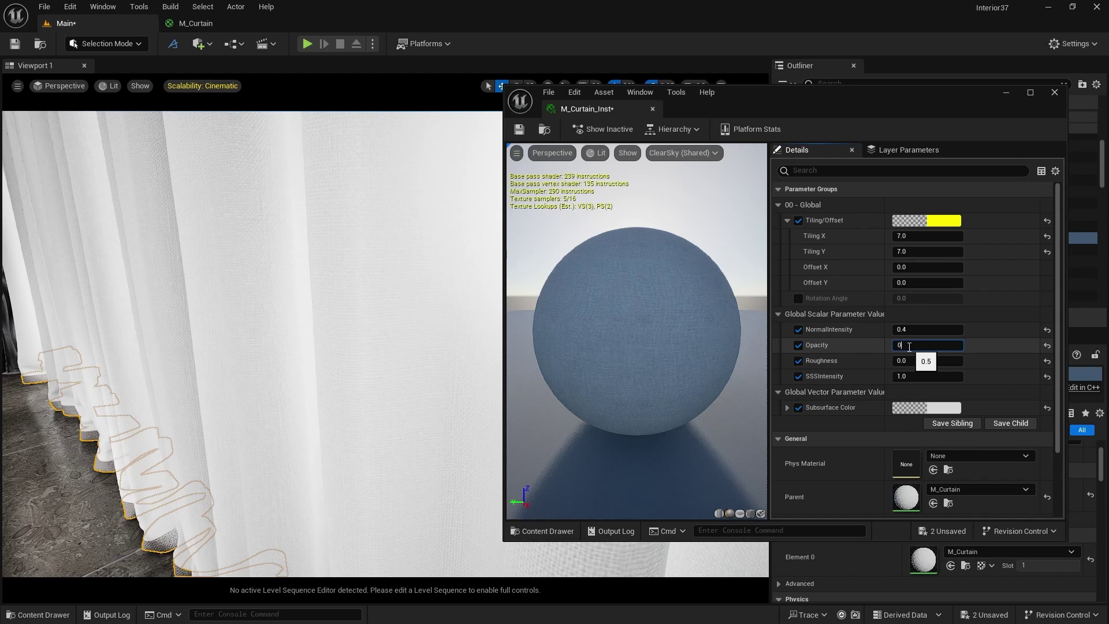
text(0)
key(Return)
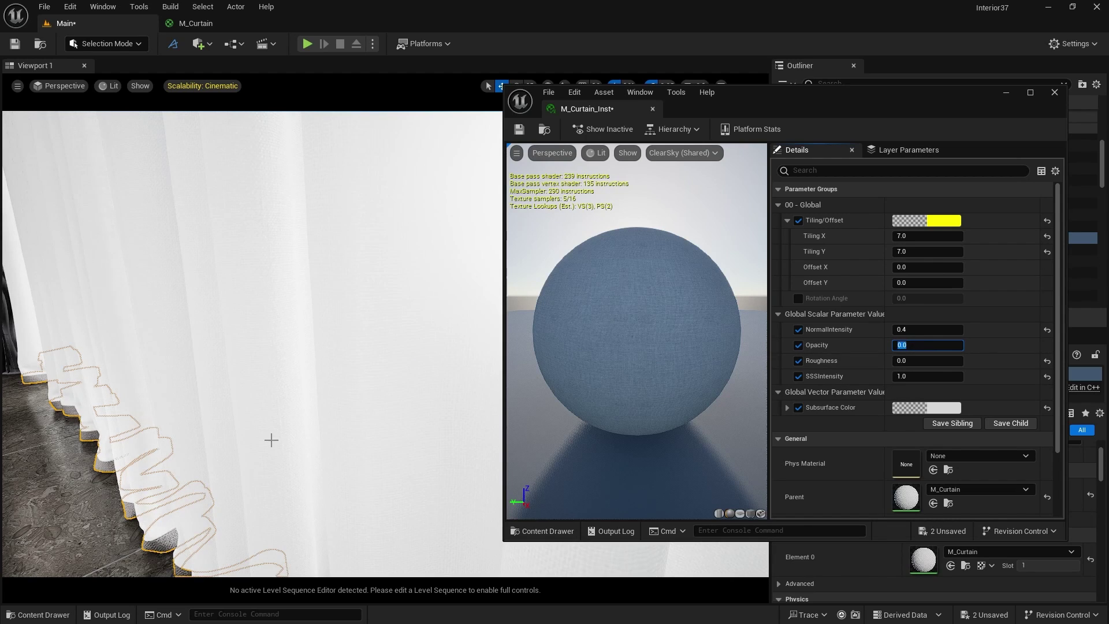
scroll(270, 440, down, 5)
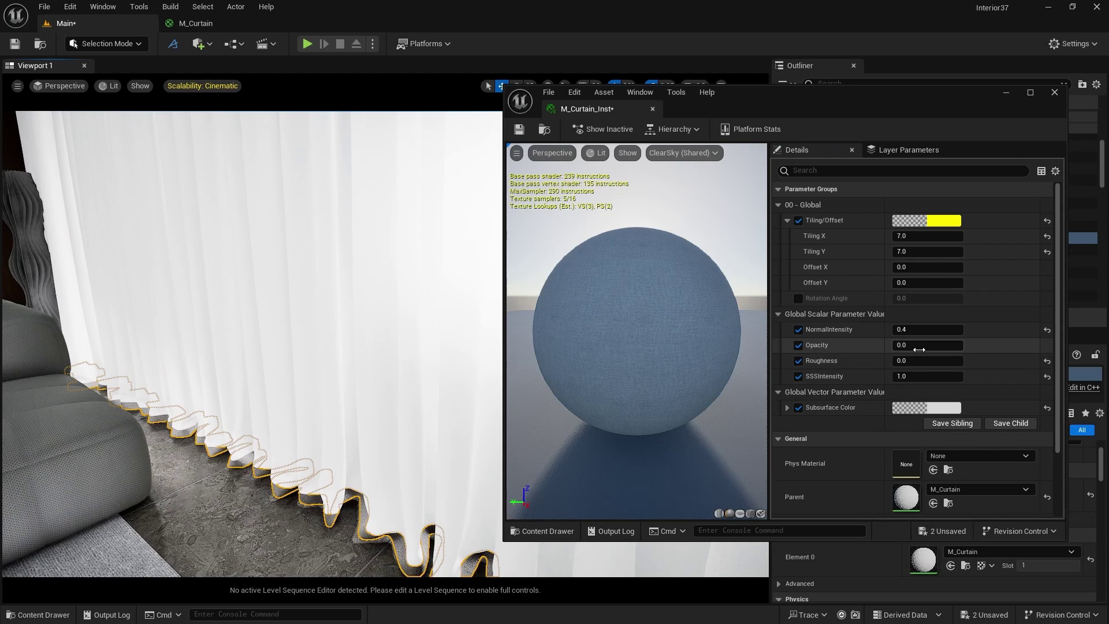
click(919, 349)
text(.2)
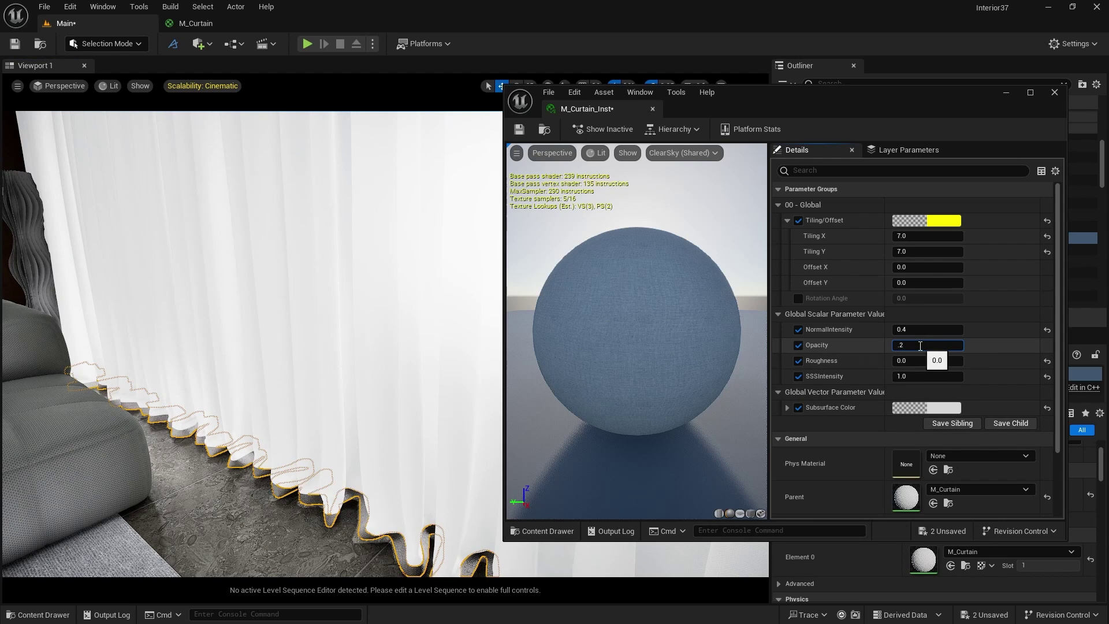
key(Return)
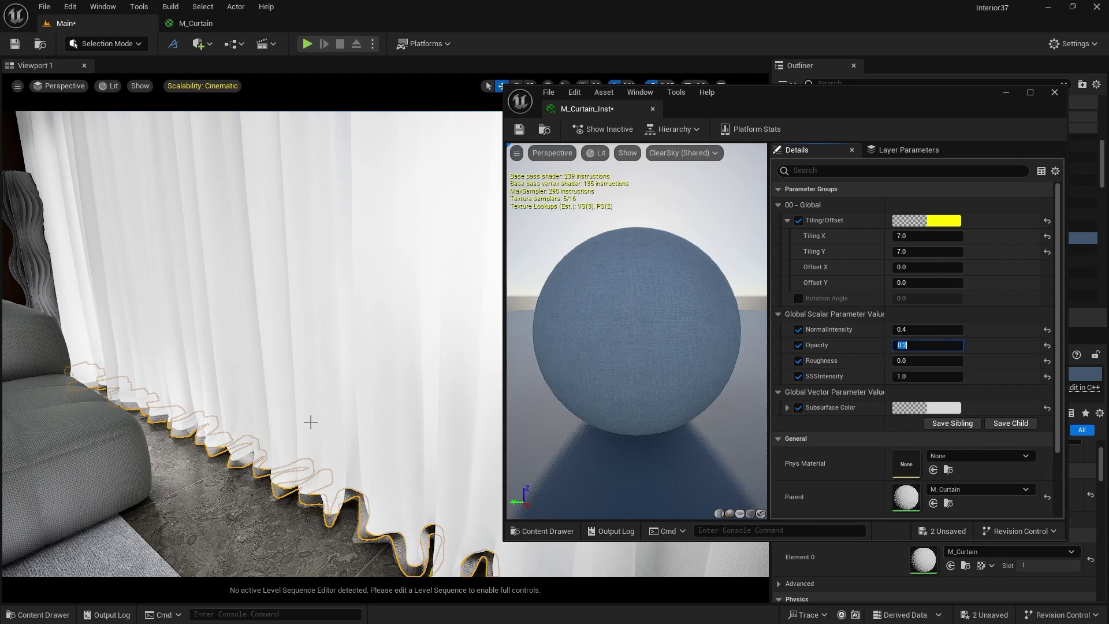
- Set SSSIntensity to 0.5 and minimize the M_Curtain_Inst editor
scroll(249, 400, down, 6)
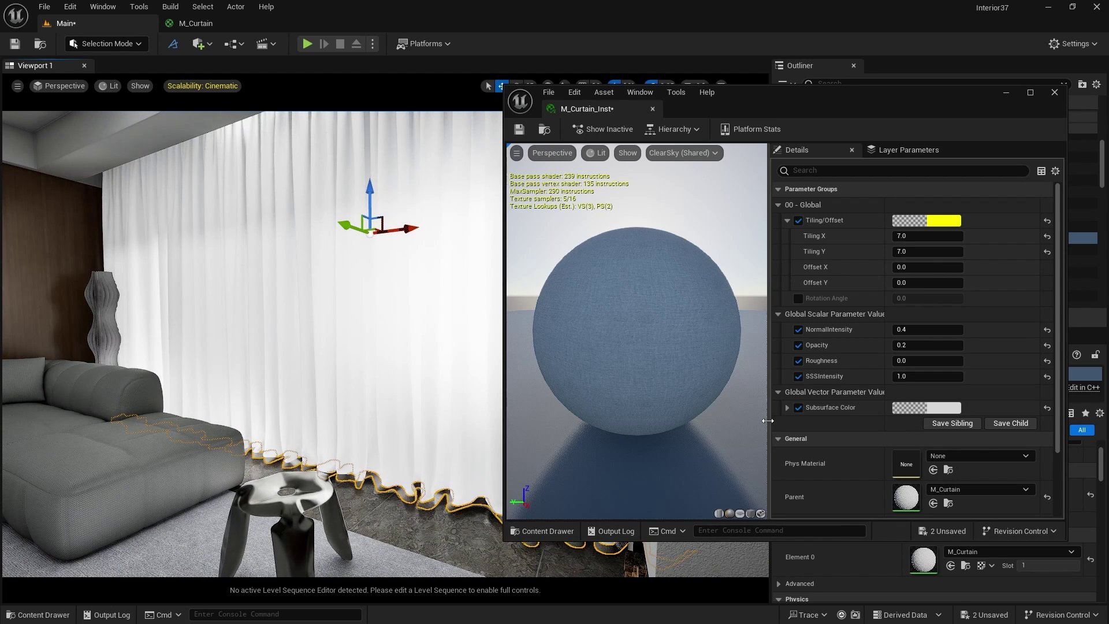
click(914, 378)
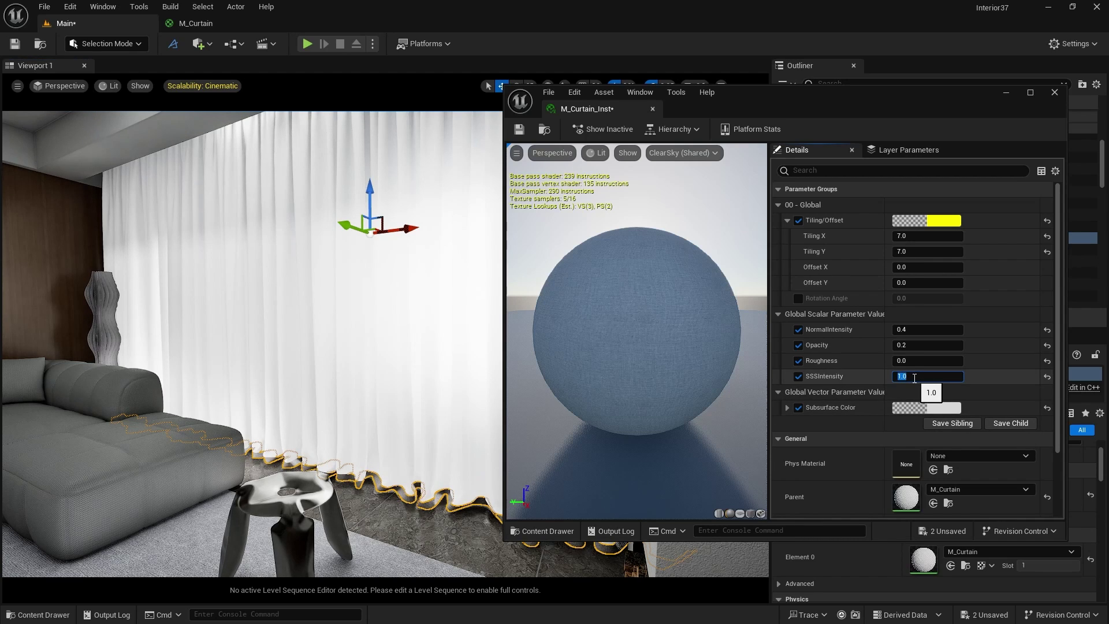
key(Return)
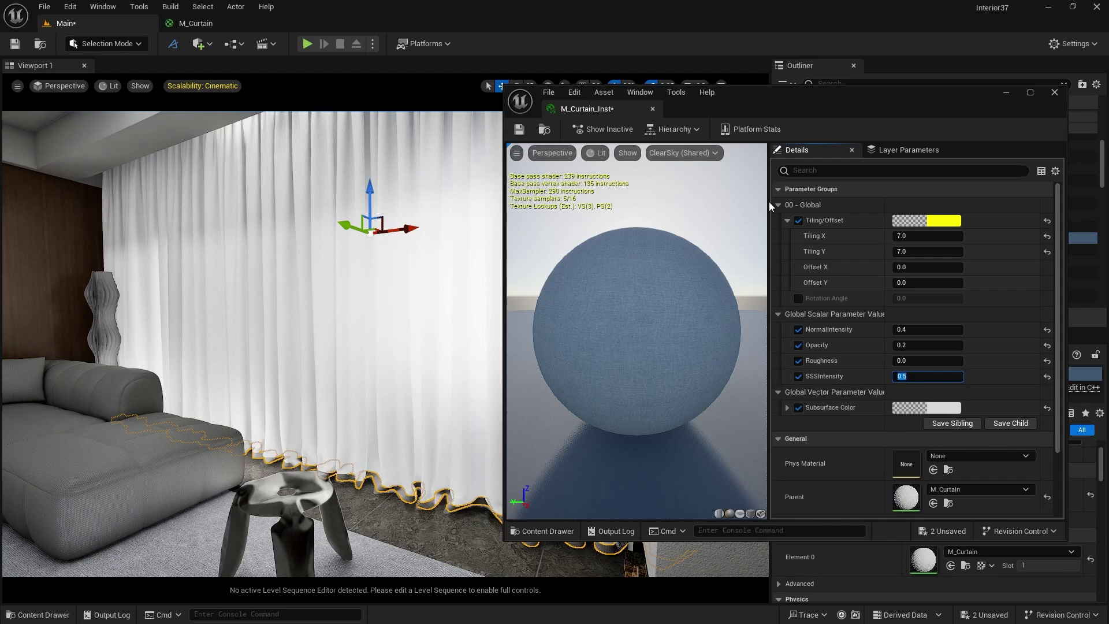
click(1006, 93)
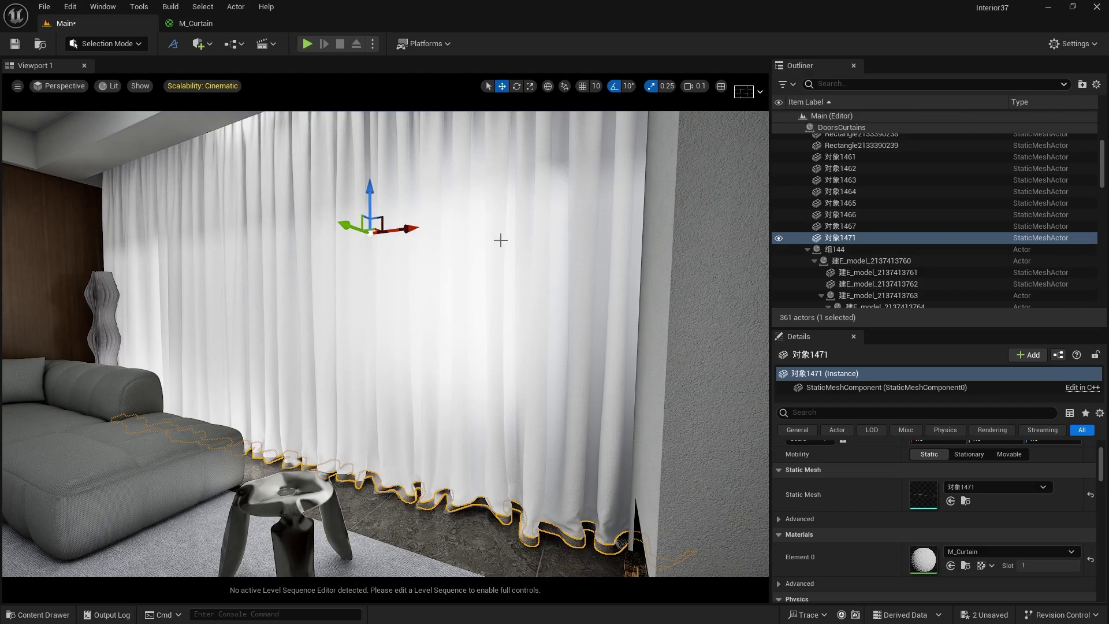
click(682, 247)
click(778, 203)
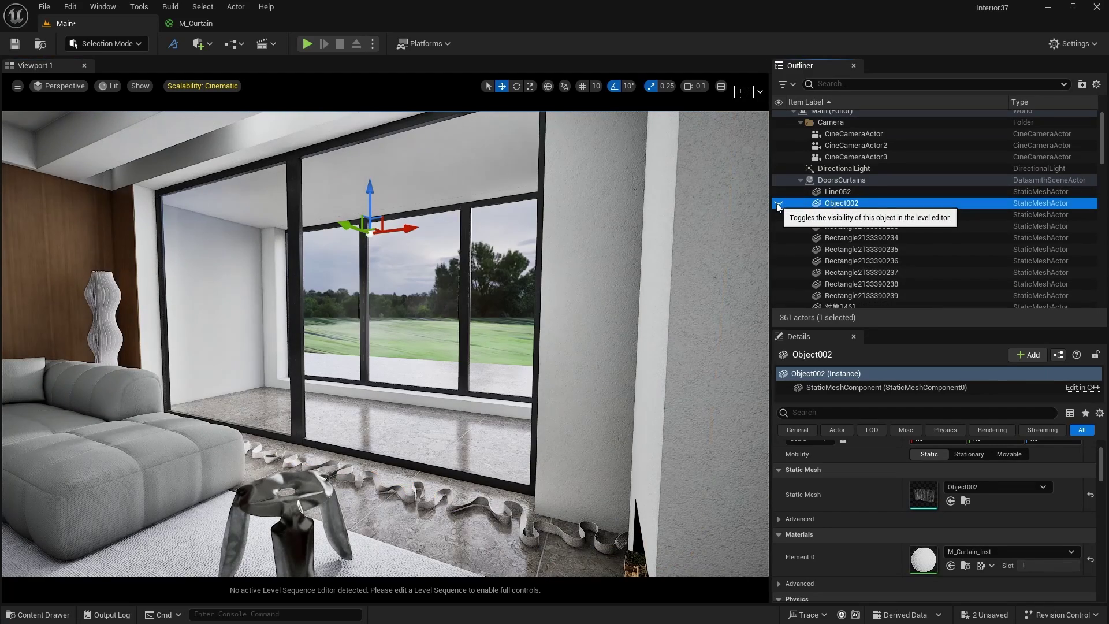
click(778, 203)
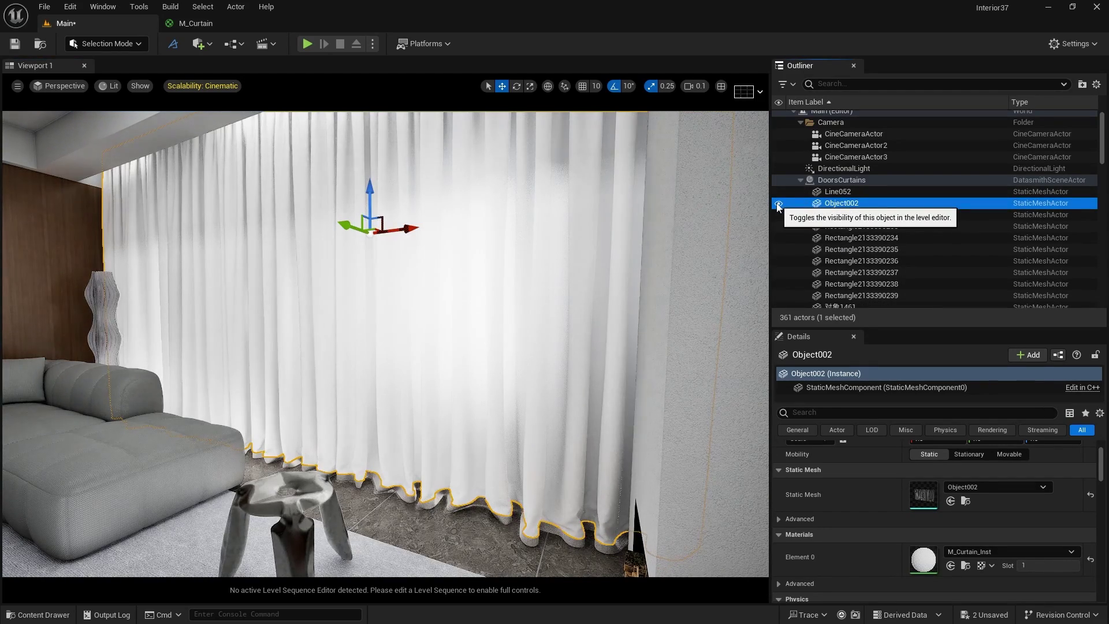
click(778, 203)
click(778, 202)
click(778, 204)
click(778, 203)
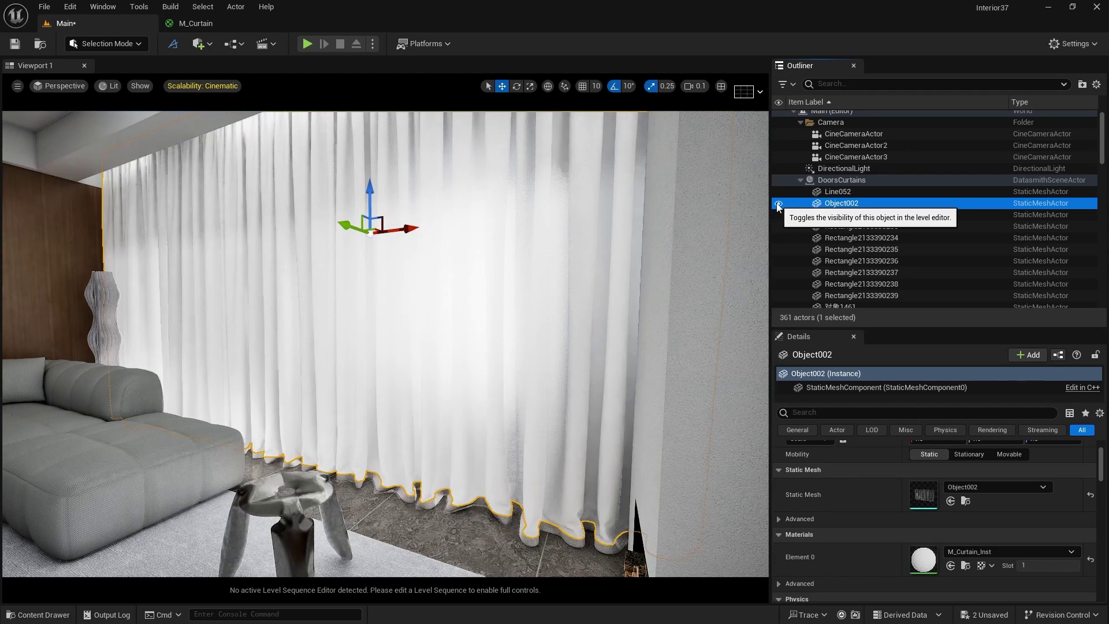